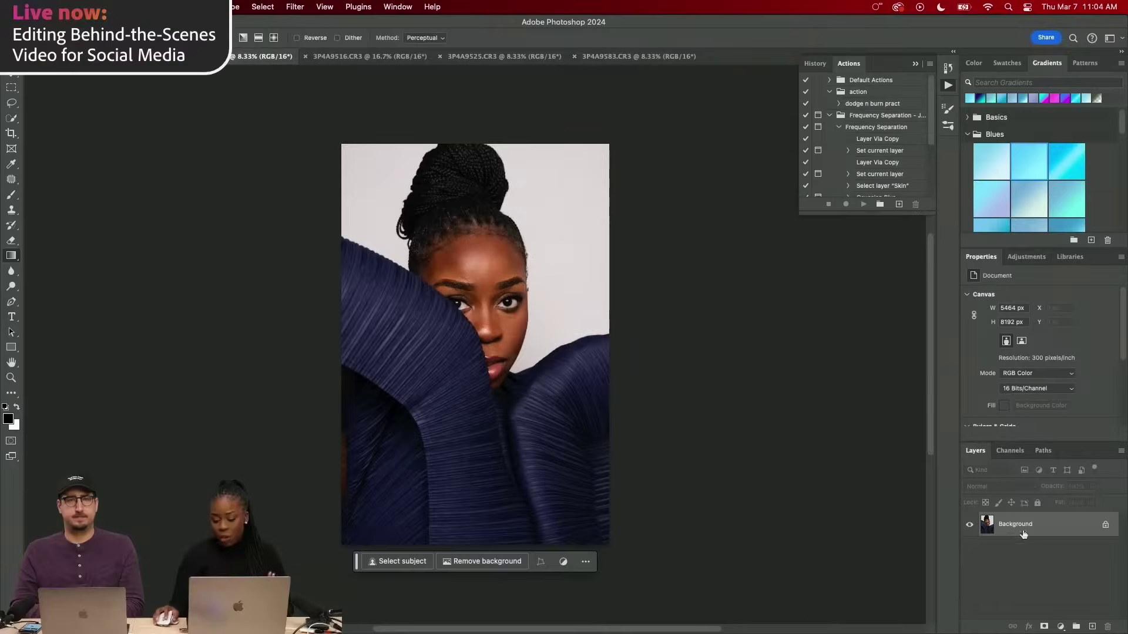
# - Duplicate the Background layer and generative-fill a lasso selection along the left sleeve edge
pyautogui.moveTo(1024, 533); pyautogui.dragTo(1093, 629)
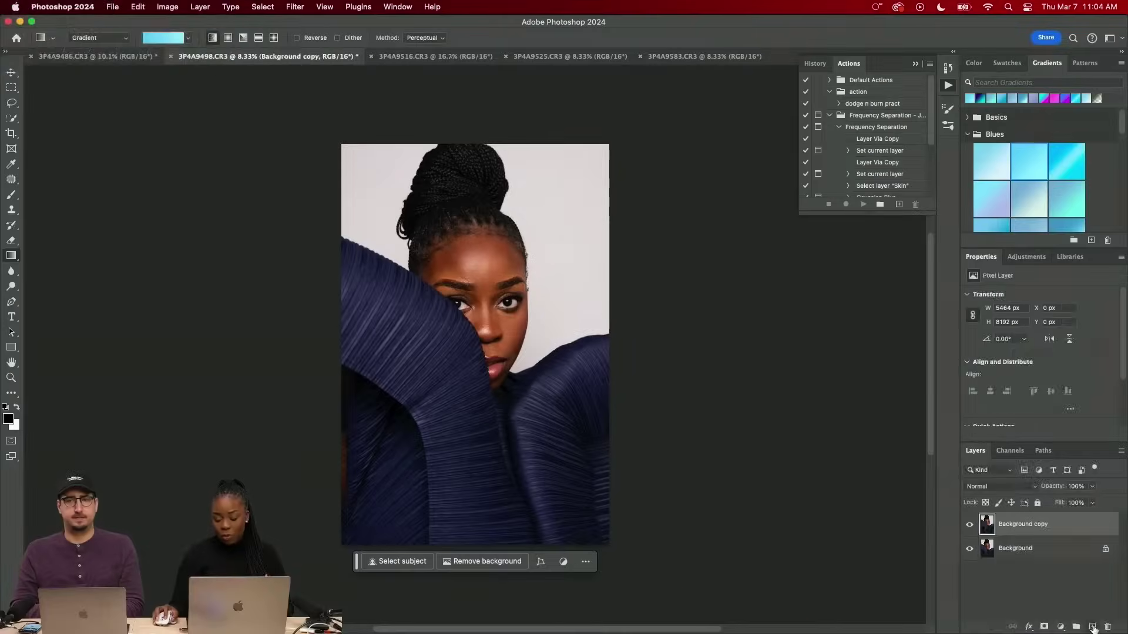
pyautogui.click(11, 102)
pyautogui.moveTo(341, 258); pyautogui.dragTo(488, 455)
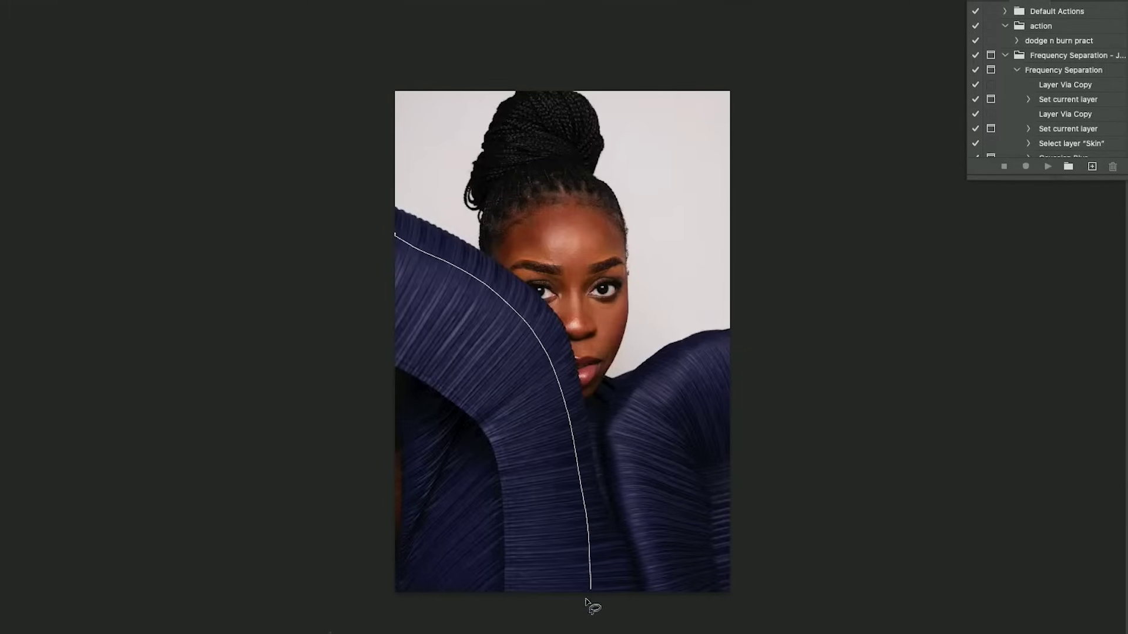
pyautogui.moveTo(284, 328); pyautogui.dragTo(403, 597)
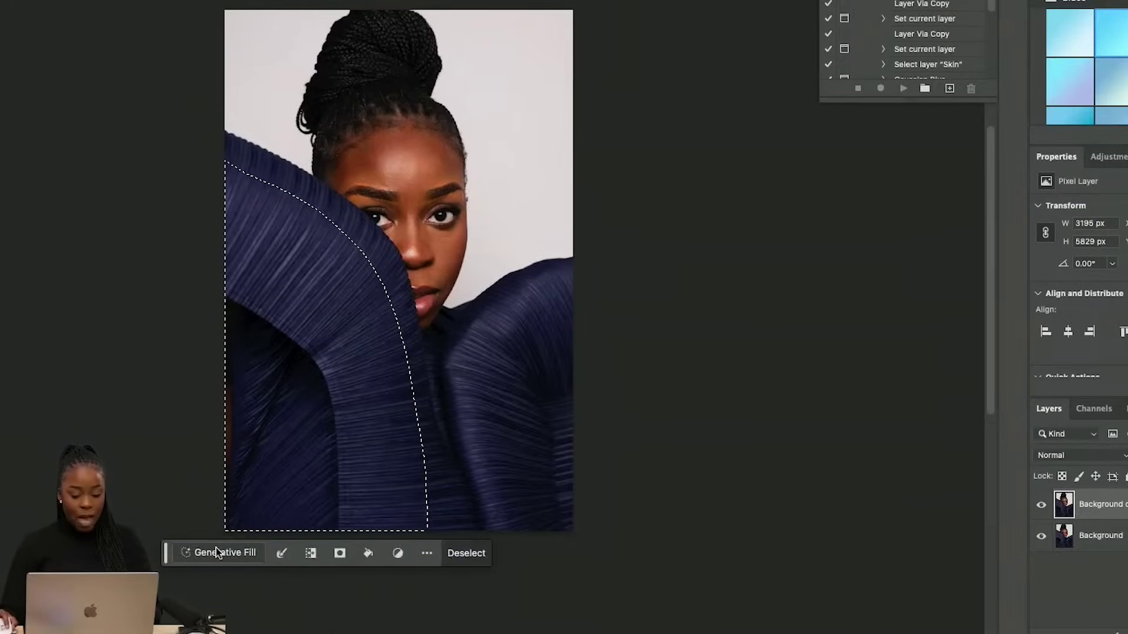
pyautogui.click(217, 553)
pyautogui.click(477, 559)
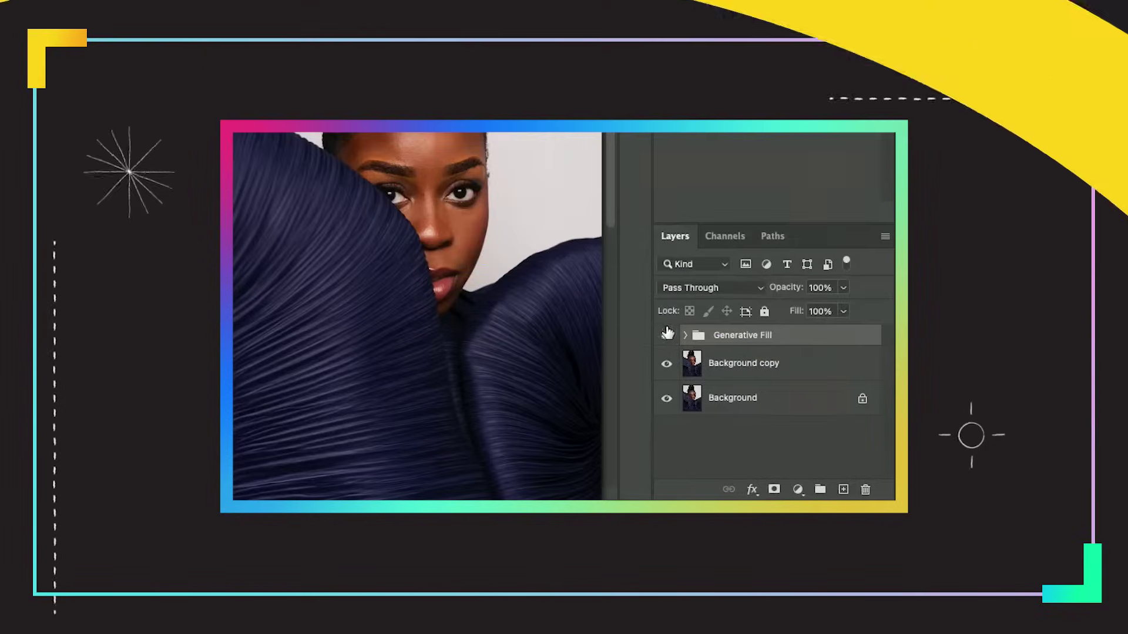
# - Compare the Generative Fill result on and off, then merge the layers into one
pyautogui.click(667, 337)
pyautogui.click(667, 337)
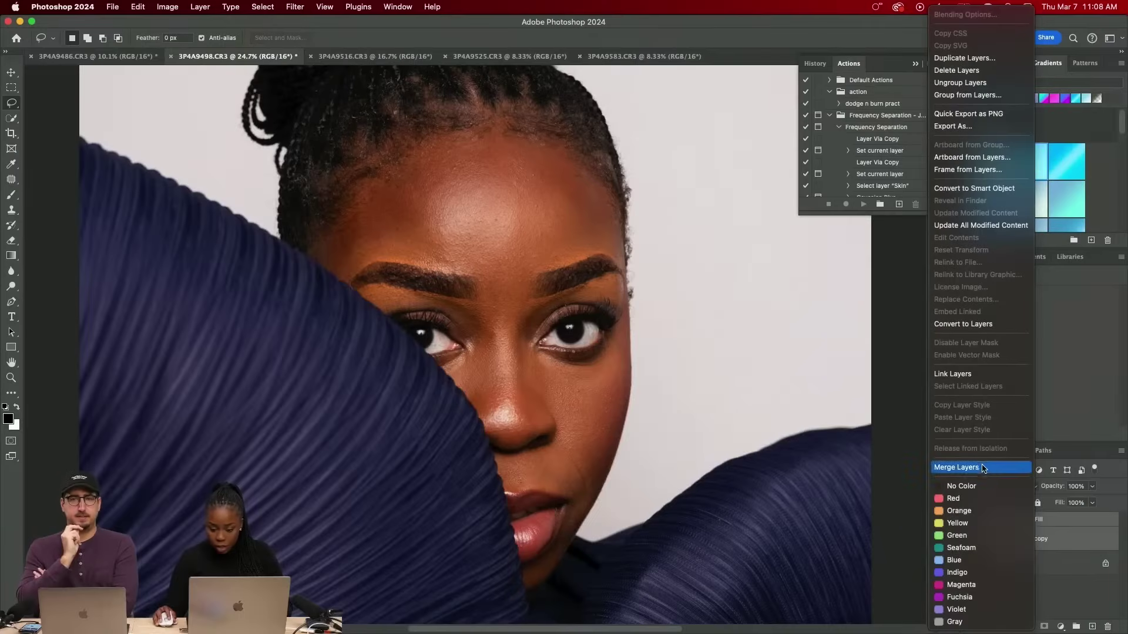
pyautogui.click(983, 468)
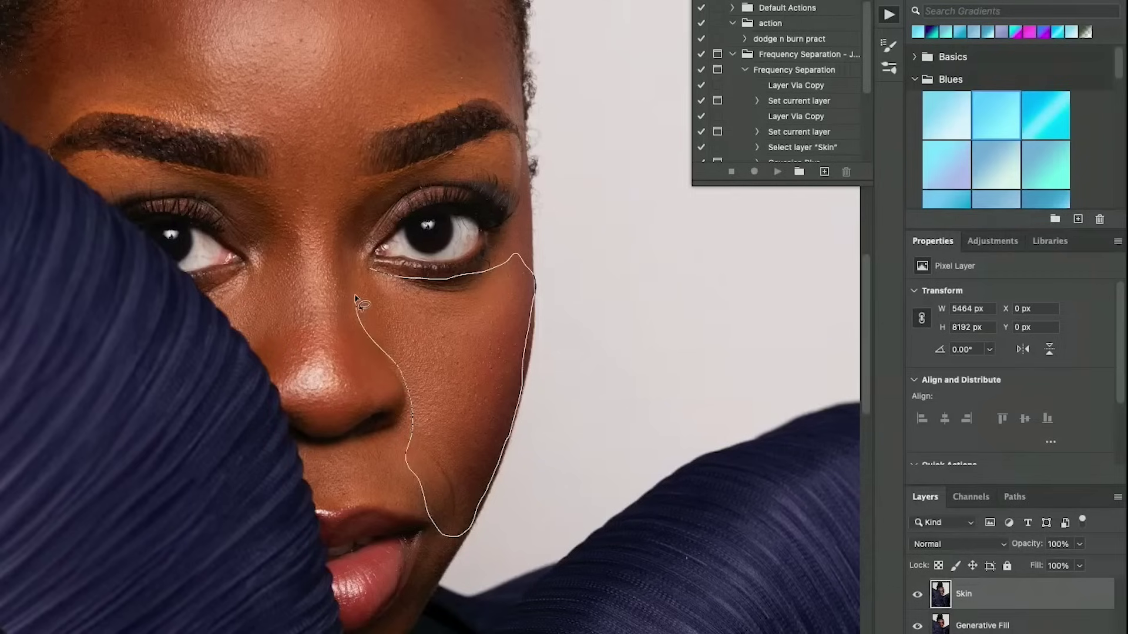
# - Smooth the right cheek below the eye with an empty-prompt Generative Fill
pyautogui.moveTo(355, 299); pyautogui.dragTo(357, 288)
pyautogui.click(335, 560)
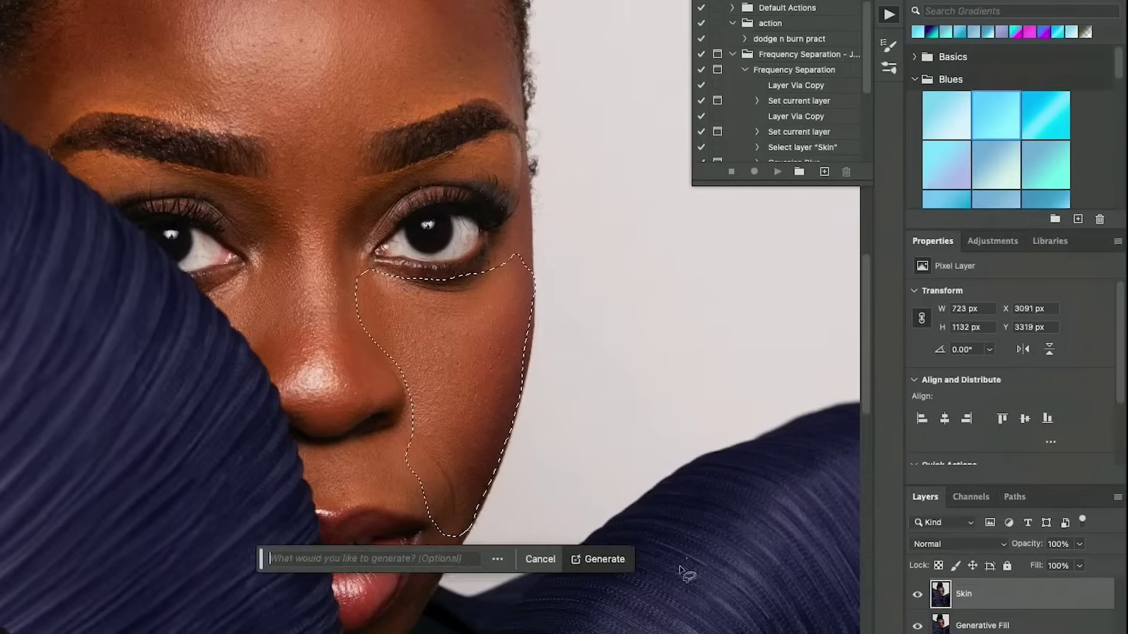
pyautogui.click(611, 560)
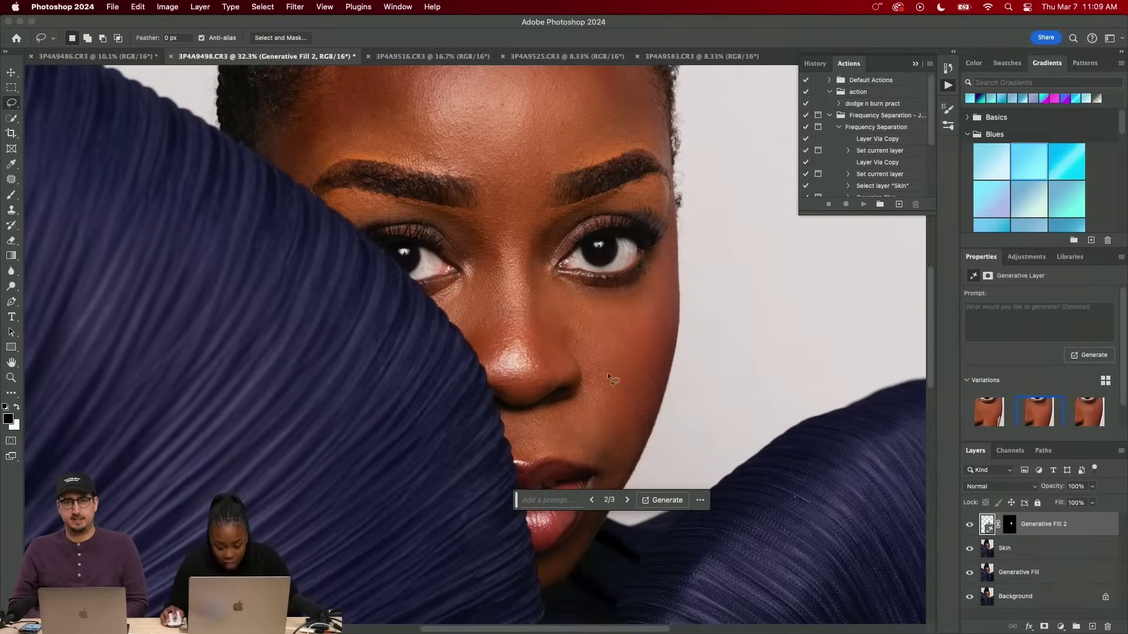
# - Outline a skin patch on the forehead with the Lasso
pyautogui.scroll(5, 597, 356)
pyautogui.moveTo(340, 237); pyautogui.dragTo(426, 179)
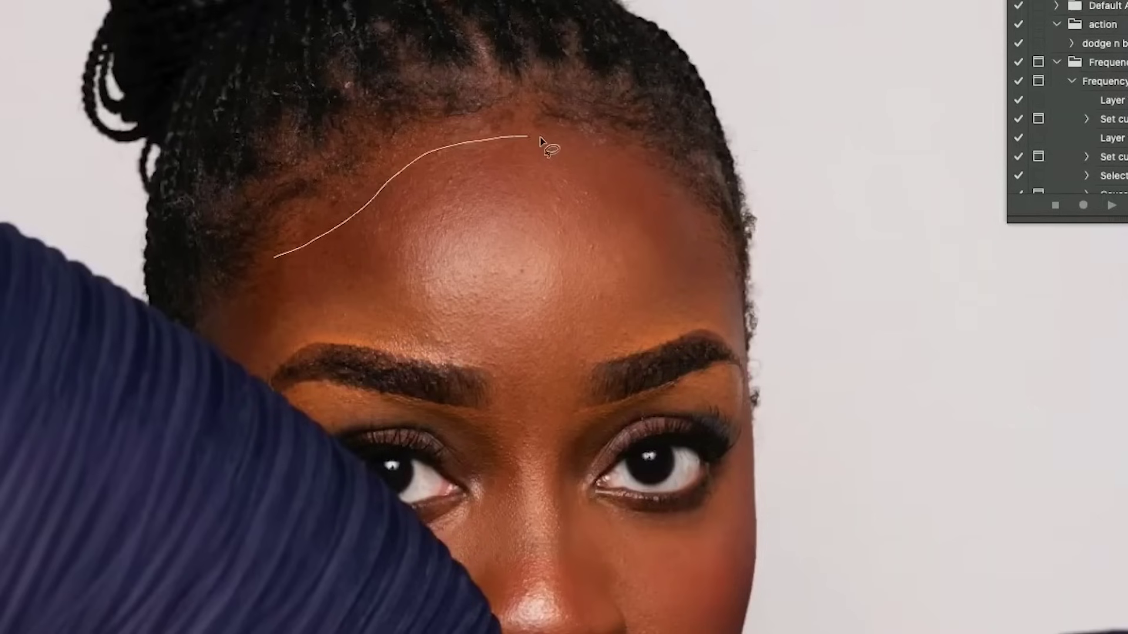
pyautogui.moveTo(540, 141); pyautogui.dragTo(544, 147)
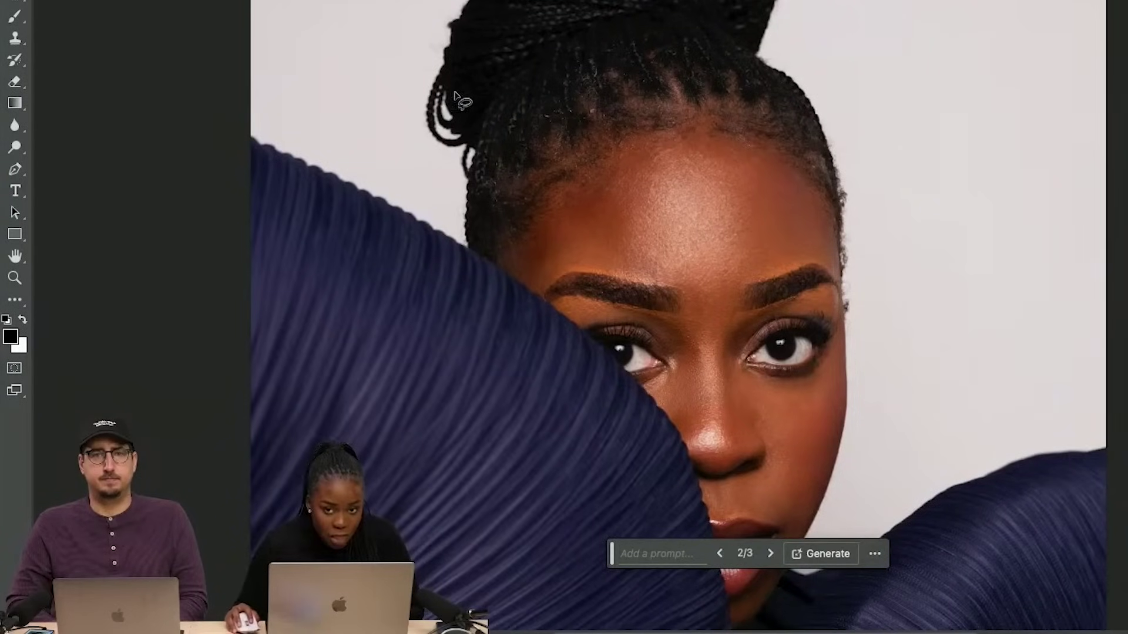
# - Generative-fill away the stray braids beside the bun and flatten the fixes into Group 1 copy
pyautogui.moveTo(410, 68); pyautogui.dragTo(473, 160)
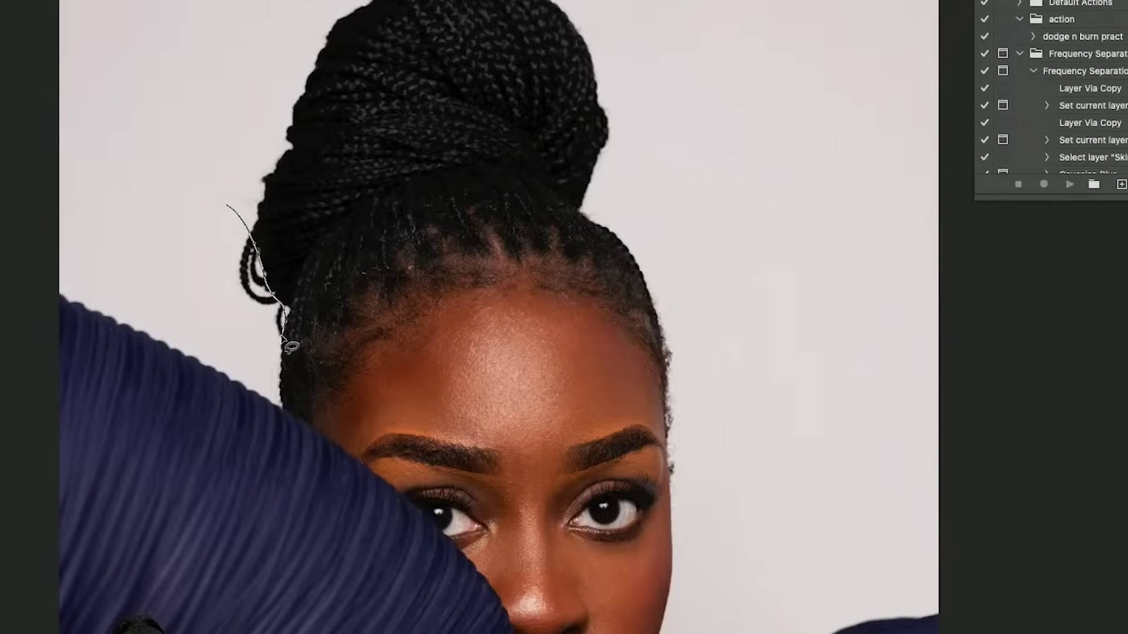
pyautogui.moveTo(223, 213); pyautogui.dragTo(225, 209)
pyautogui.click(123, 370)
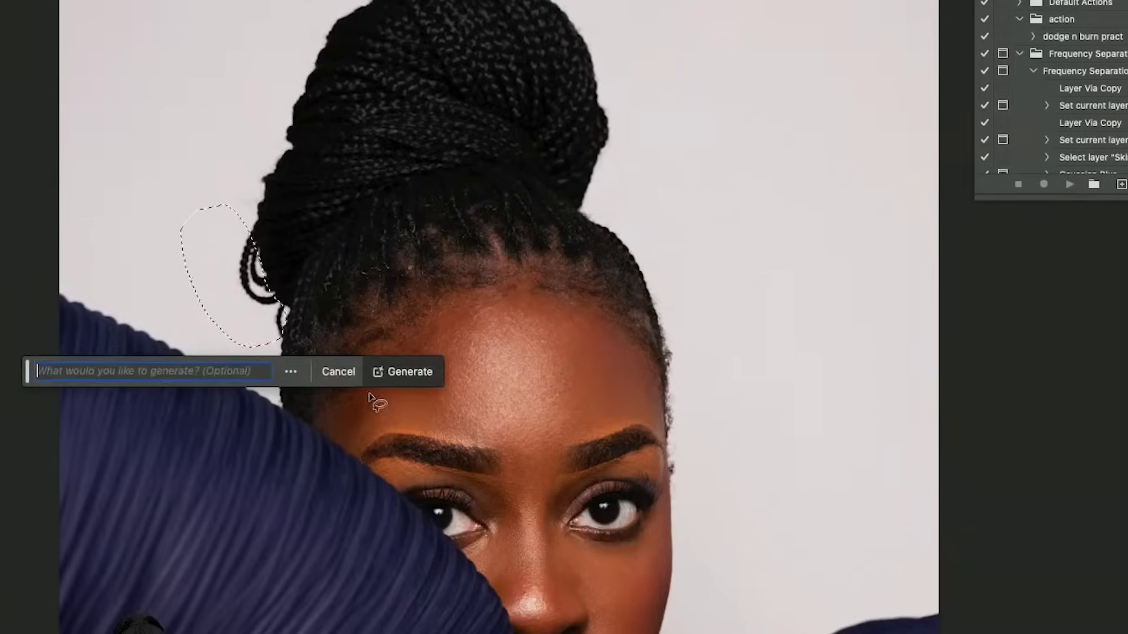
pyautogui.click(401, 371)
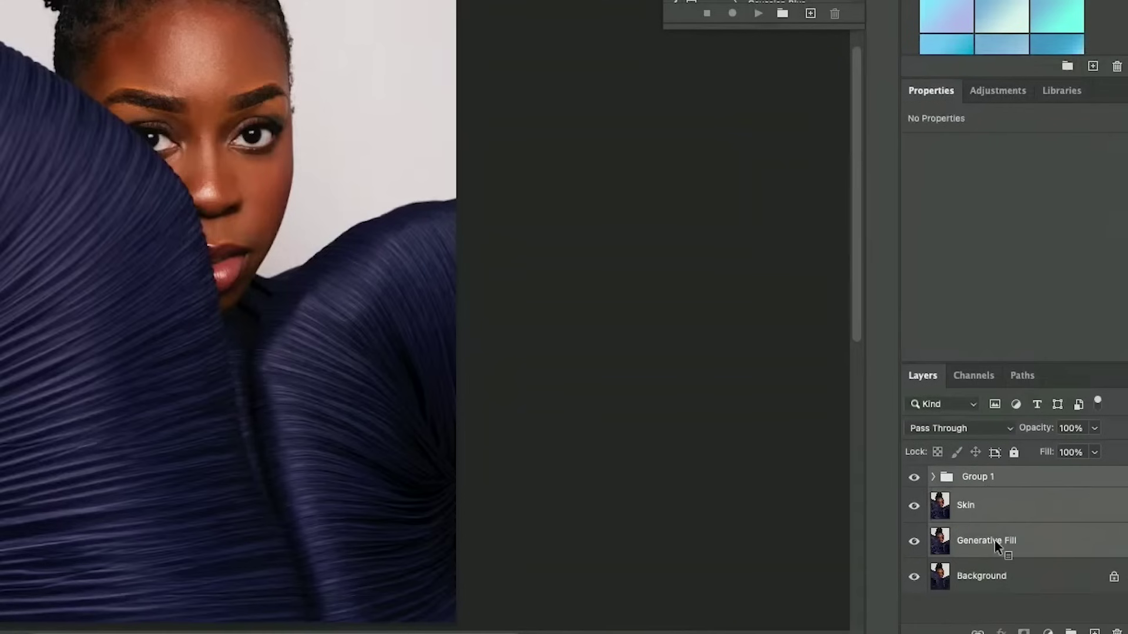
pyautogui.rightClick(1025, 563)
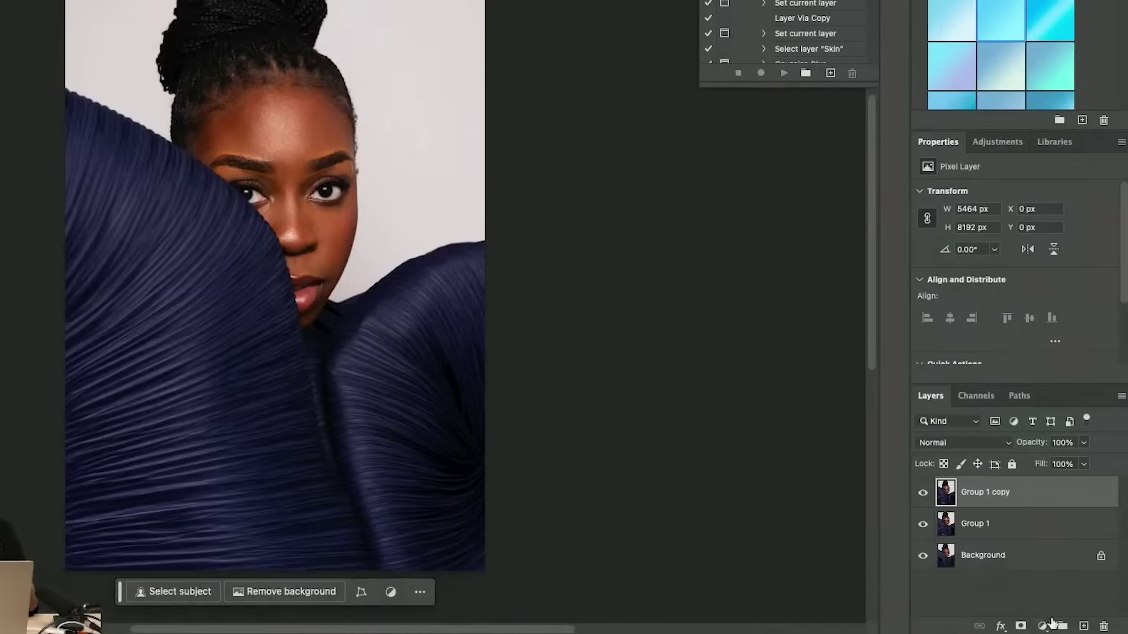
# - Add a Selective Color layer for Reds with Black -18, shifting toward cyan and less magenta
pyautogui.click(1061, 627)
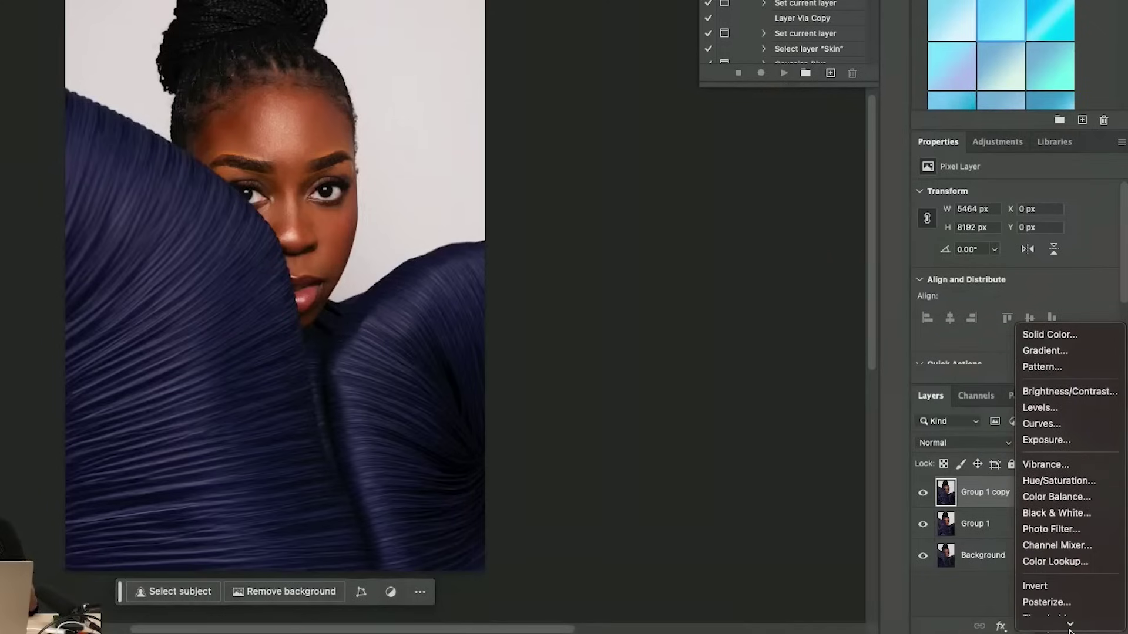
pyautogui.click(1057, 613)
pyautogui.click(987, 212)
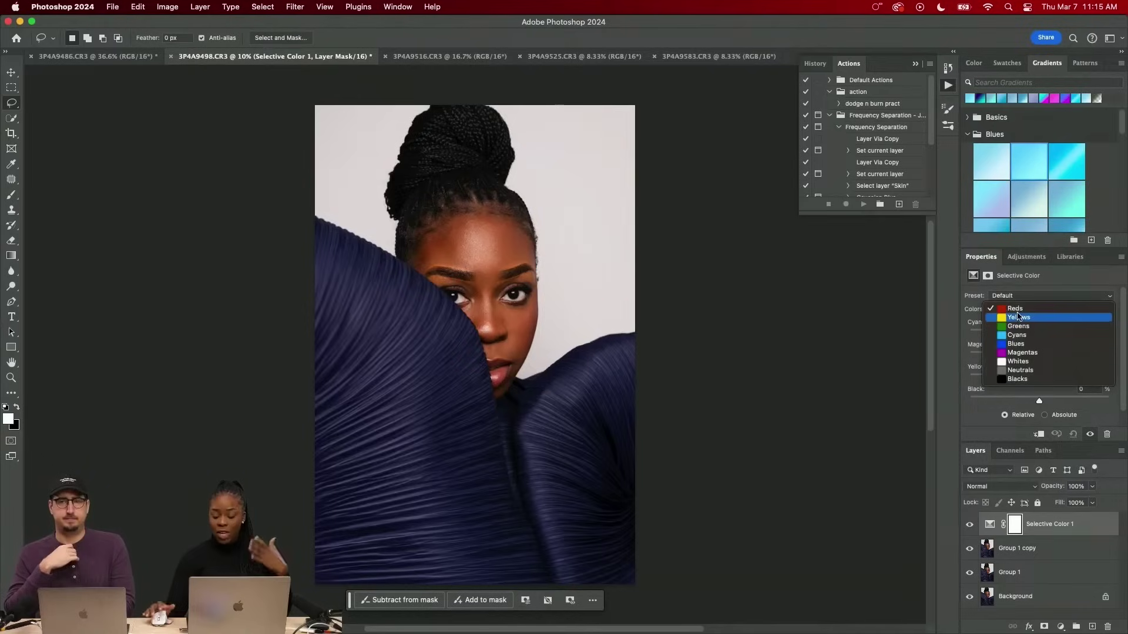
pyautogui.click(1016, 309)
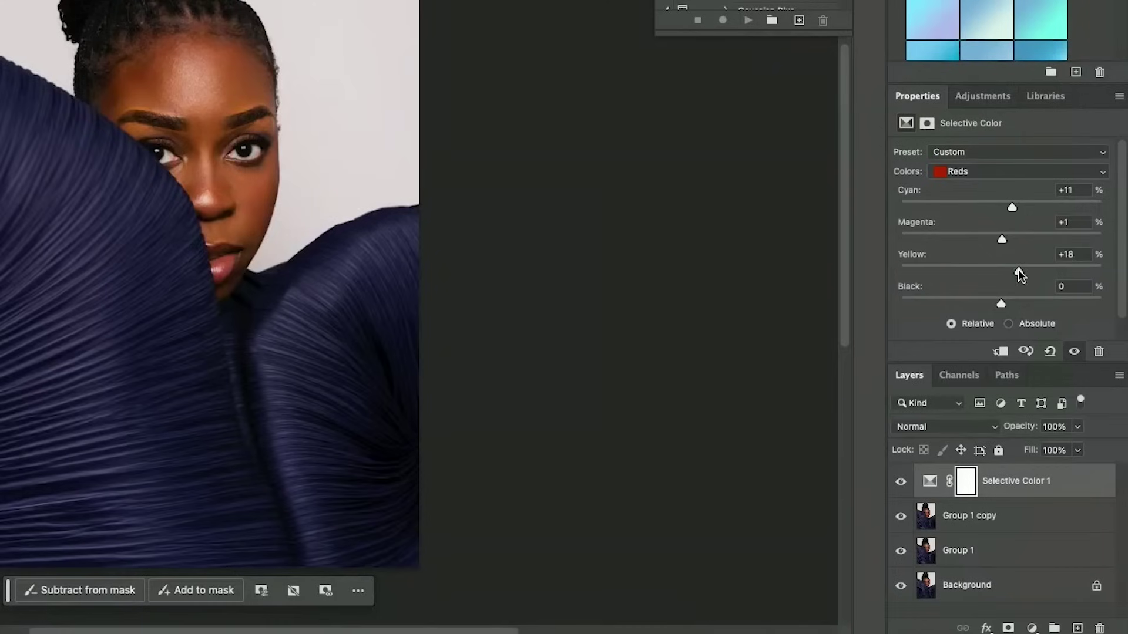
pyautogui.moveTo(1052, 379); pyautogui.dragTo(1027, 400)
pyautogui.moveTo(985, 205); pyautogui.dragTo(991, 238)
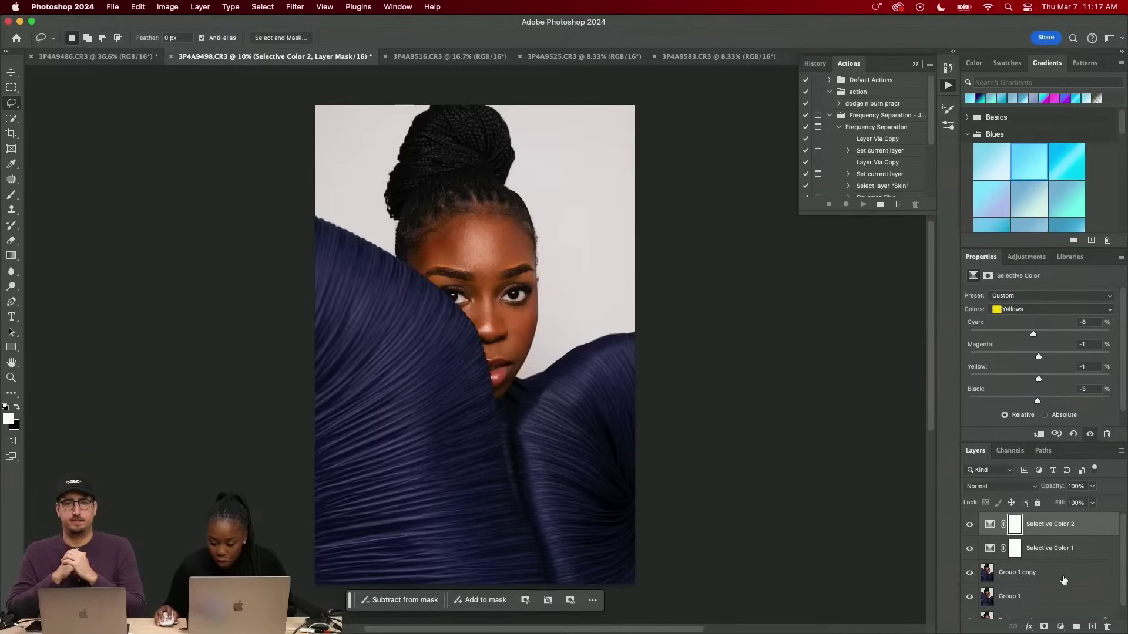
pyautogui.click(1060, 625)
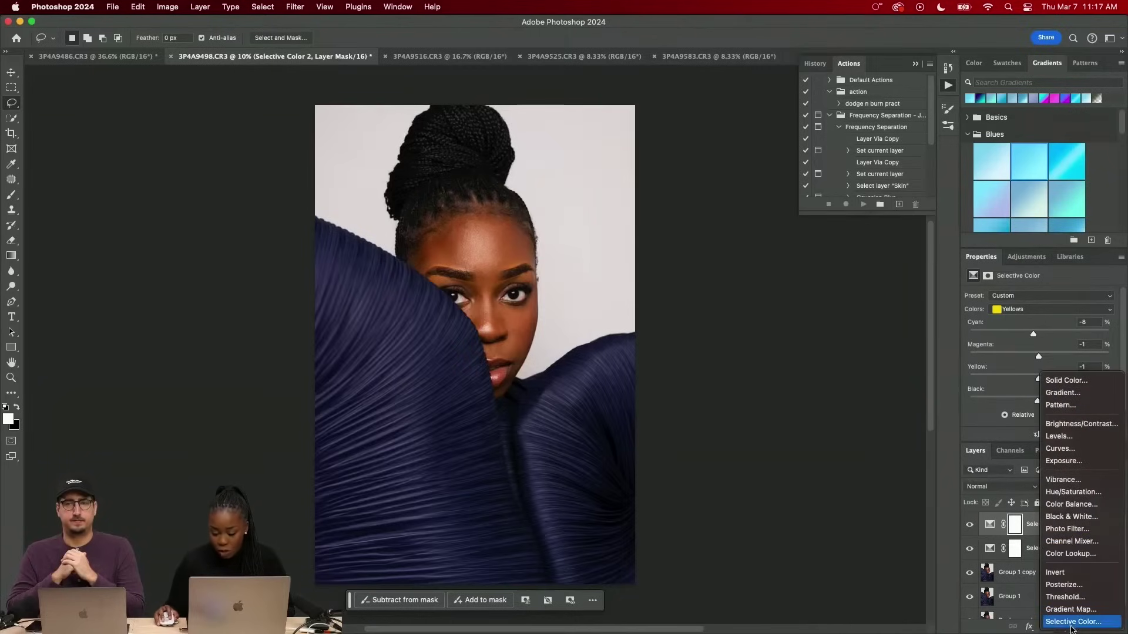
# - Add another Selective Color adjustment layer targeting the Whites colour range
pyautogui.click(1073, 622)
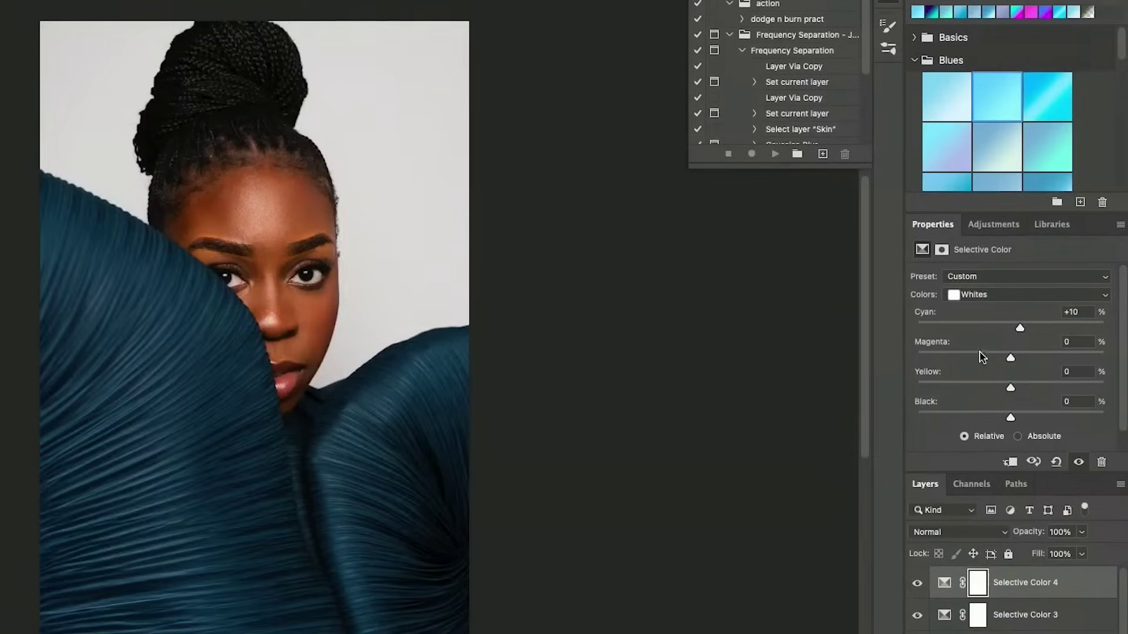
pyautogui.click(1021, 311)
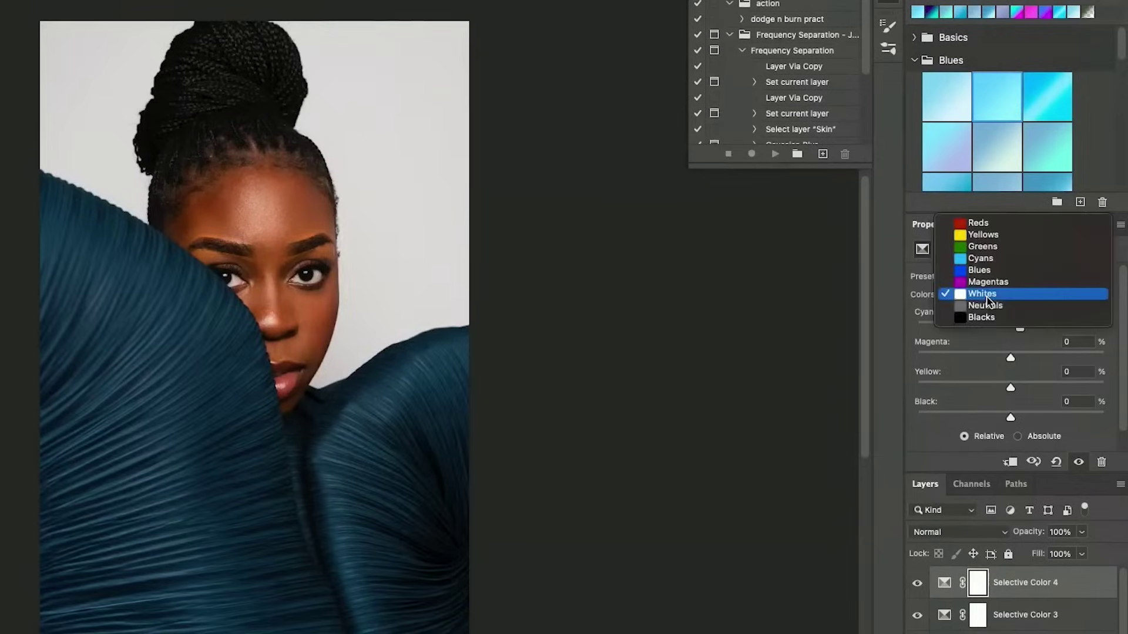
pyautogui.click(985, 295)
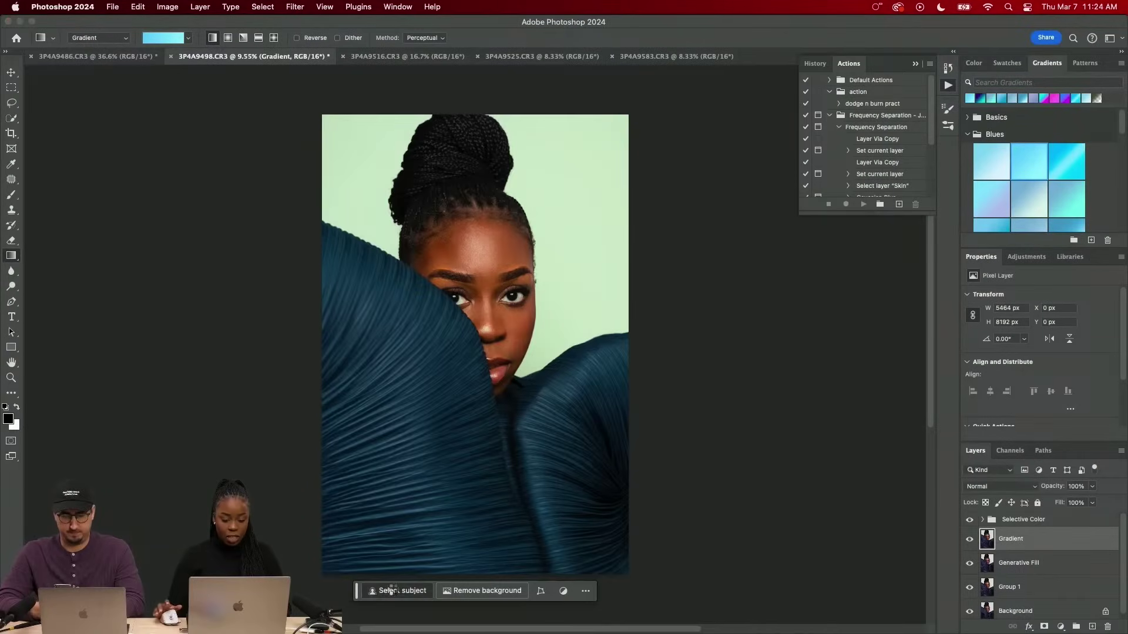
# - Select the subject, invert, and fill the backdrop with a pale mint-cyan gradient preset
pyautogui.click(391, 590)
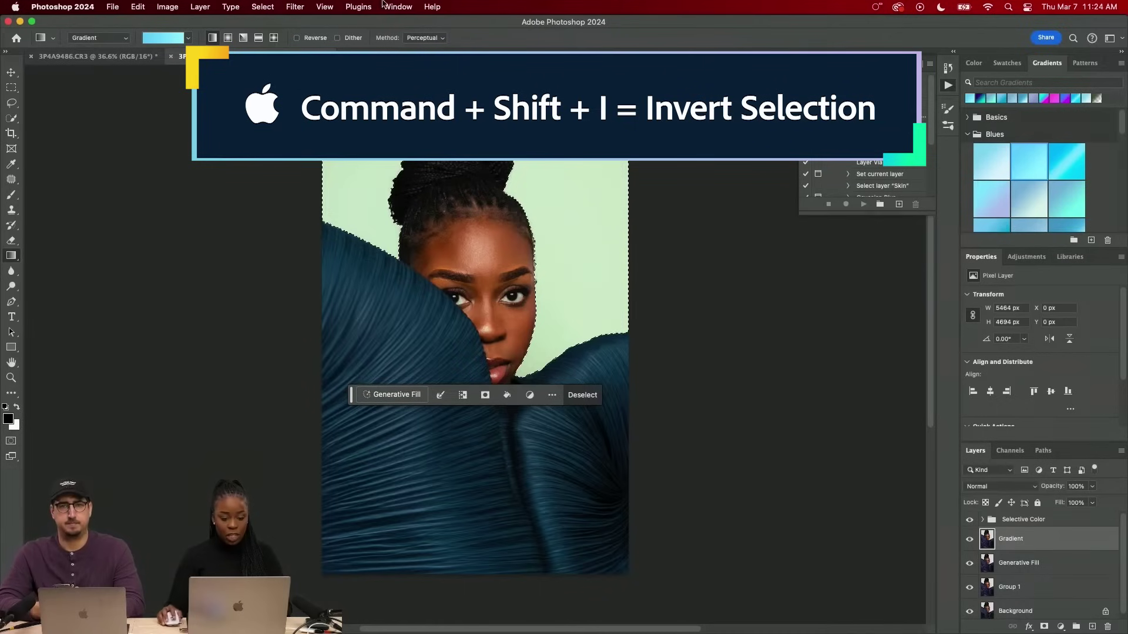
pyautogui.moveTo(283, 112); pyautogui.dragTo(769, 323)
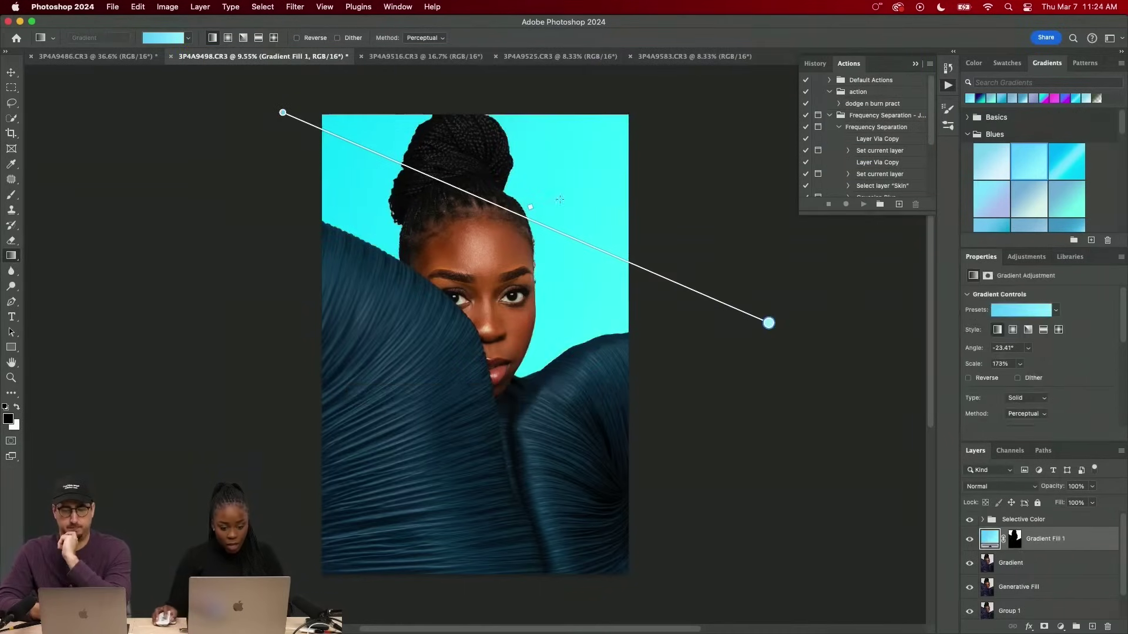
pyautogui.click(188, 38)
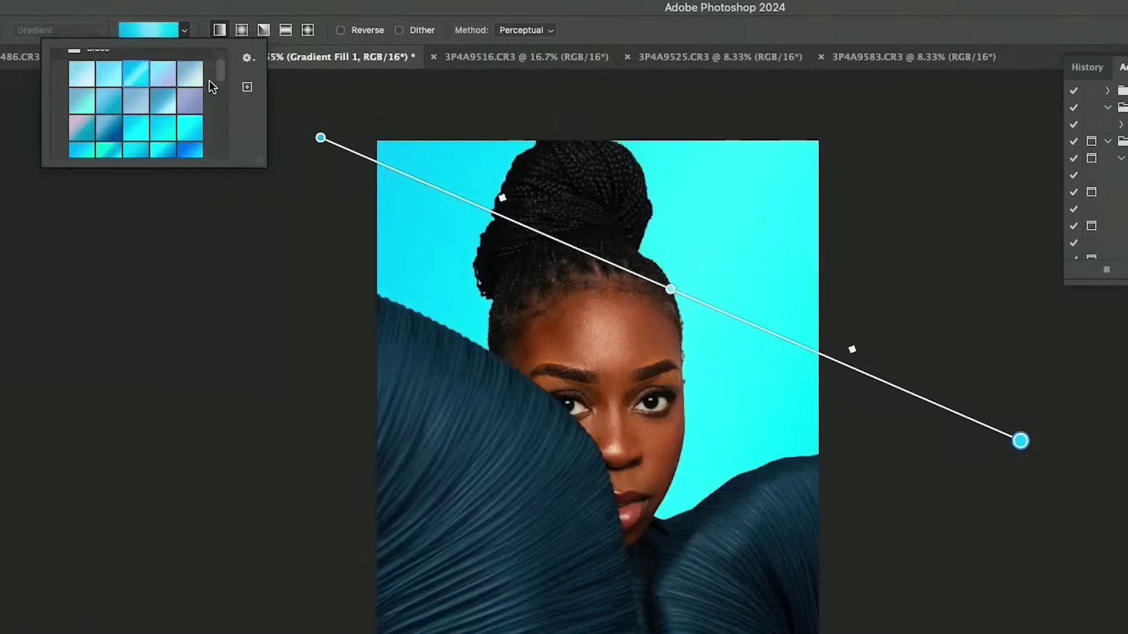
pyautogui.click(202, 81)
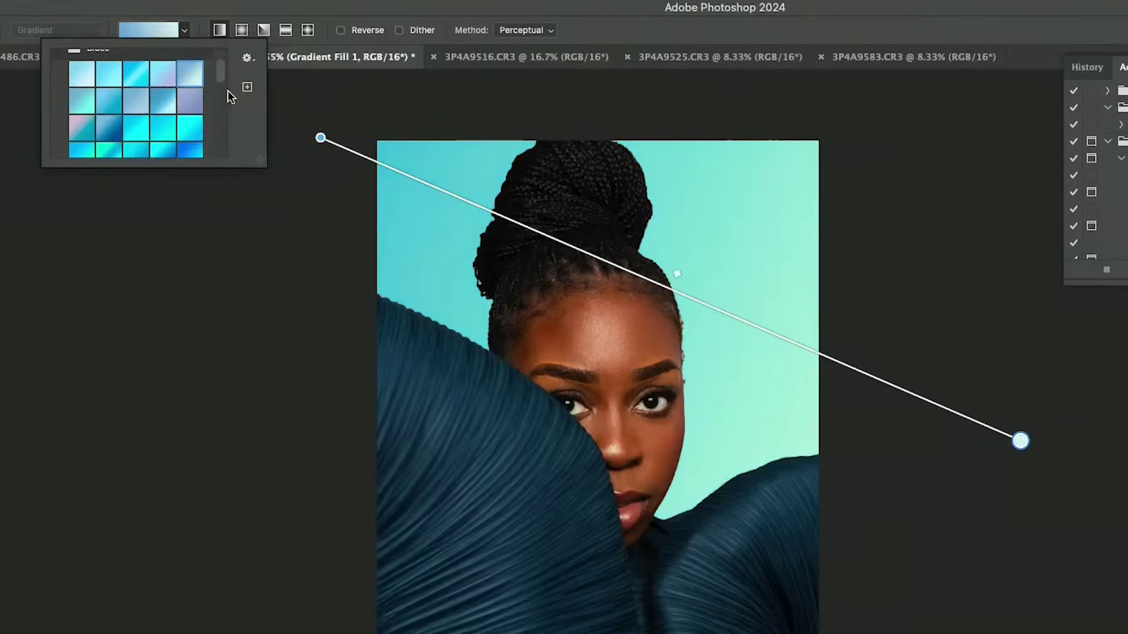
pyautogui.click(1019, 439)
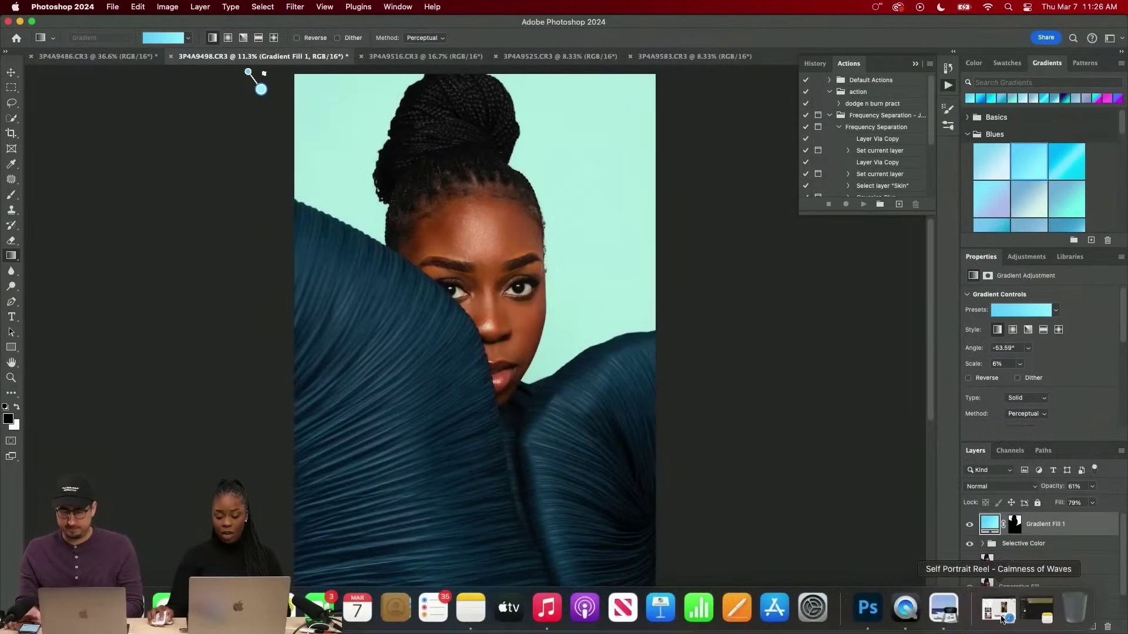
pyautogui.click(1002, 618)
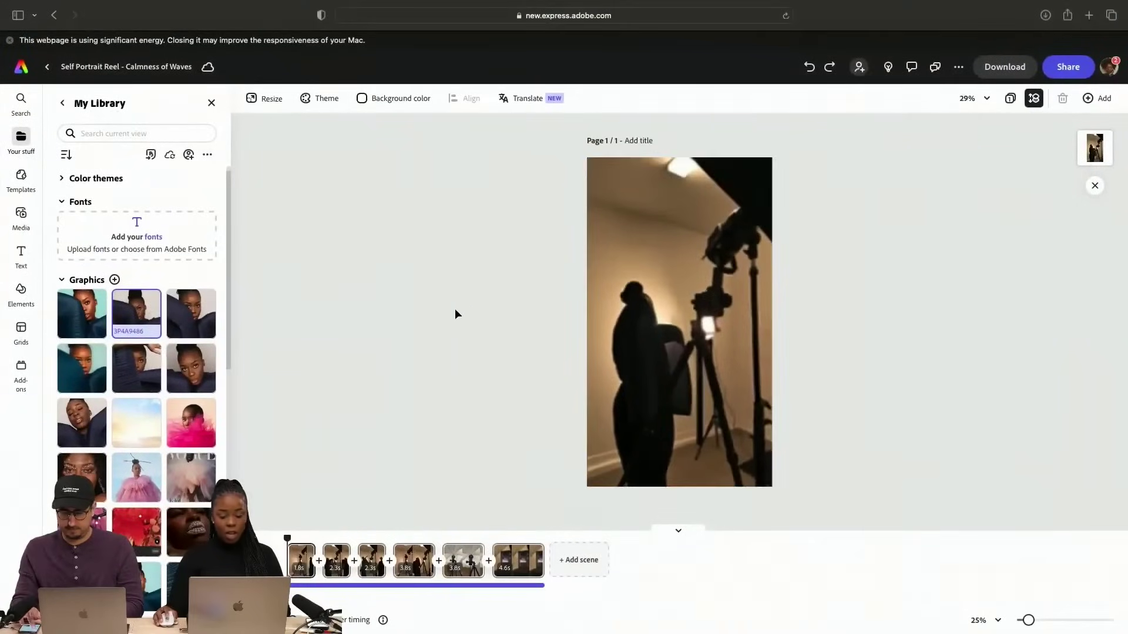
pyautogui.scroll(-5, 203, 390)
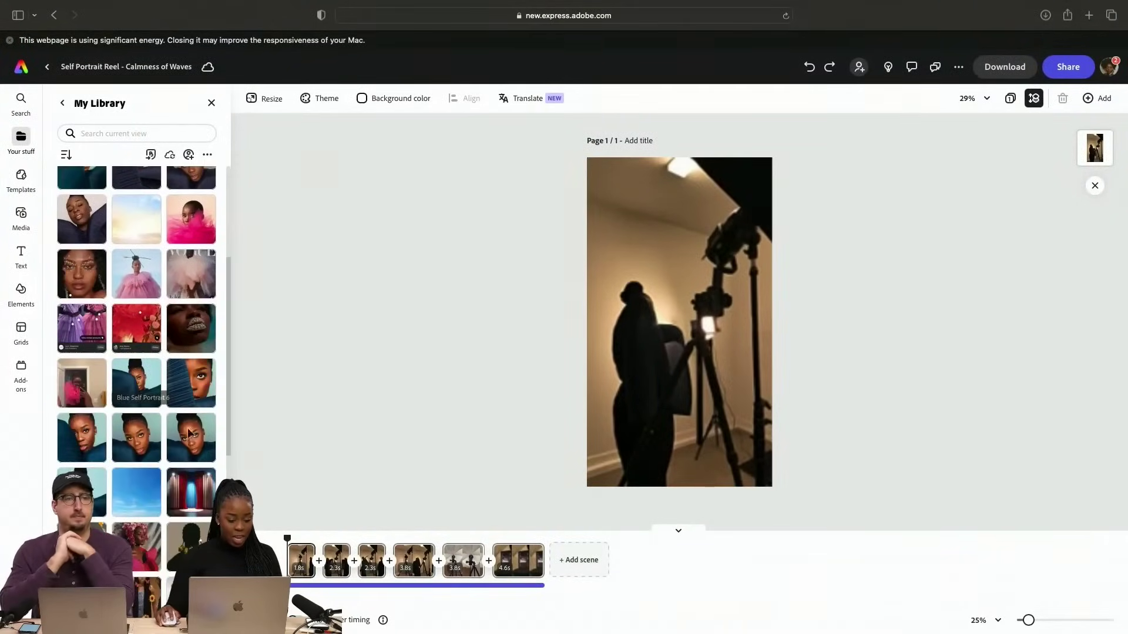
pyautogui.scroll(5, 161, 403)
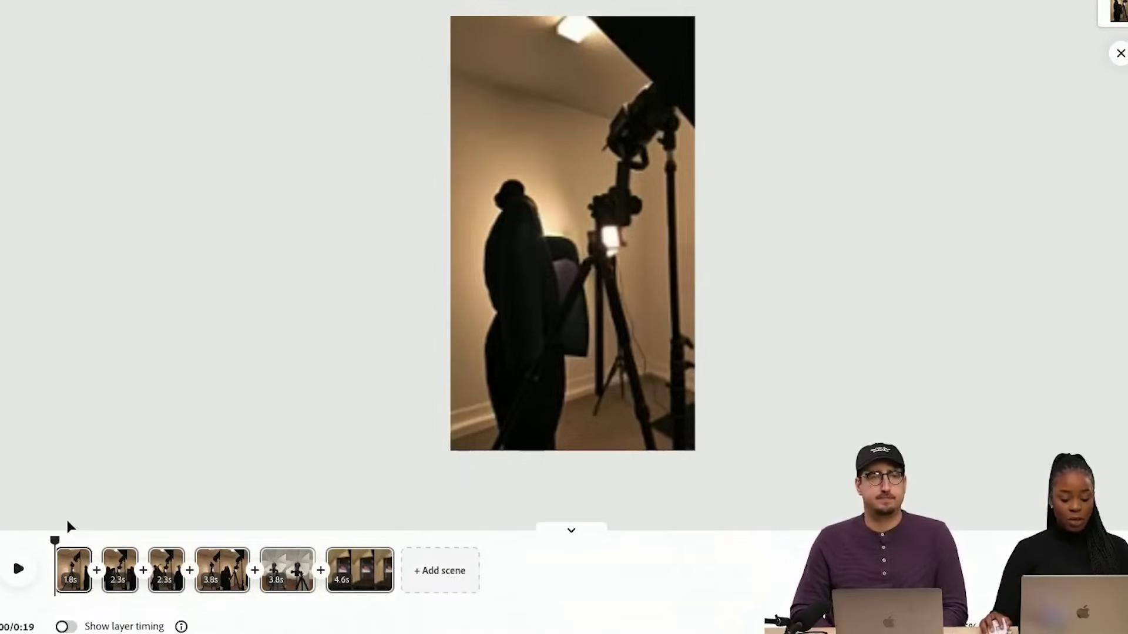
pyautogui.click(17, 570)
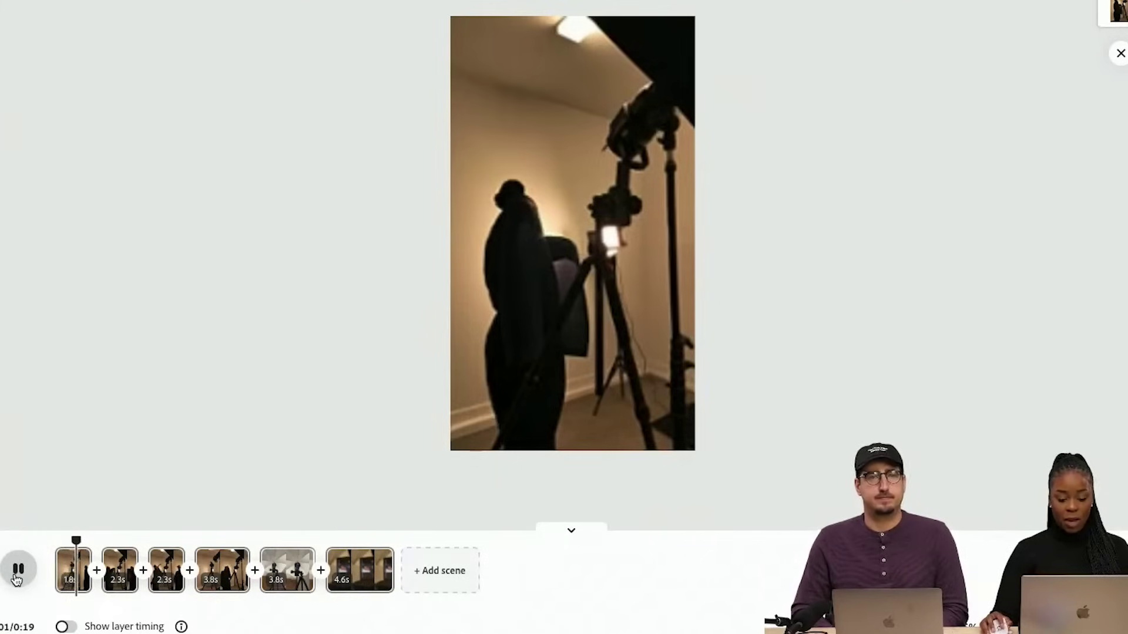
pyautogui.click(16, 570)
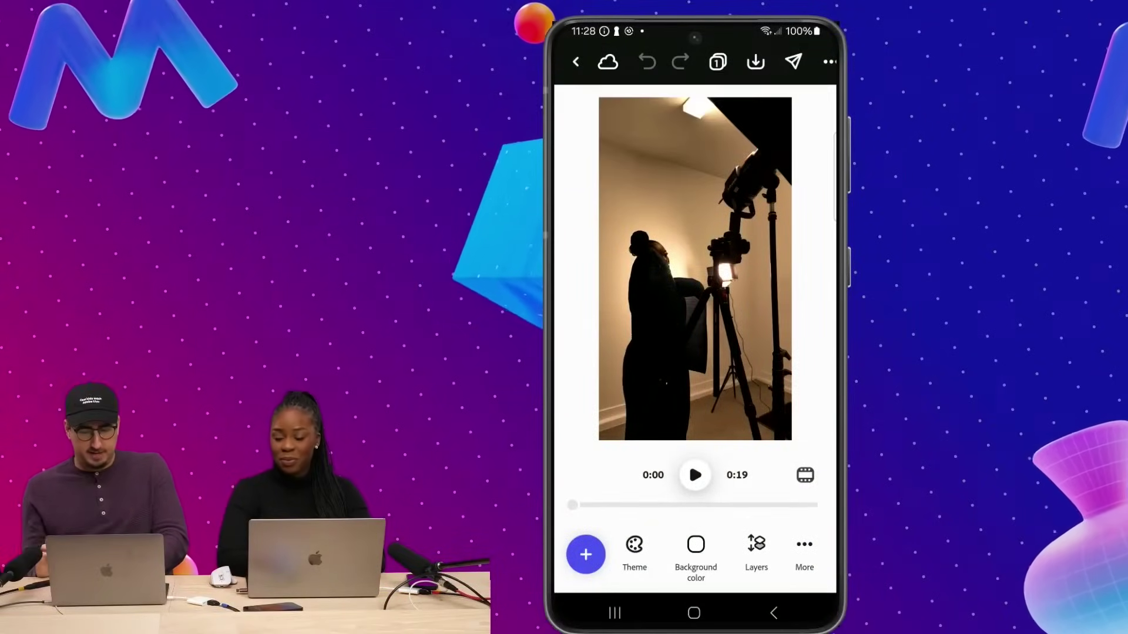
# - Insert a blank 5-second scene and move it to the reel's start, making it 0:24
pyautogui.click(695, 474)
pyautogui.click(805, 475)
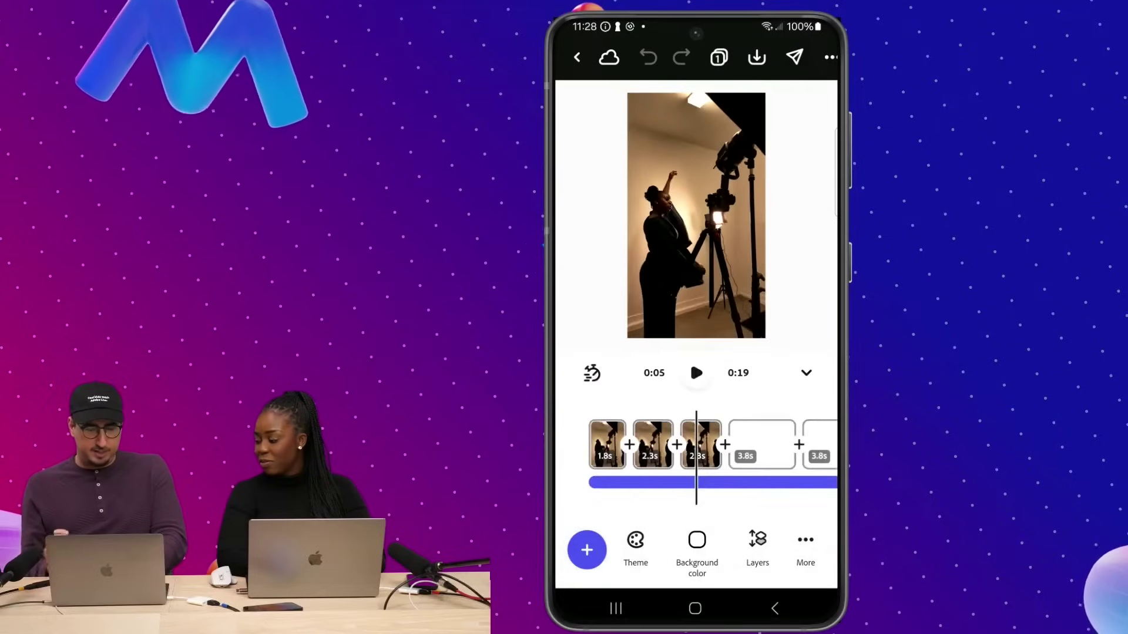
pyautogui.click(696, 373)
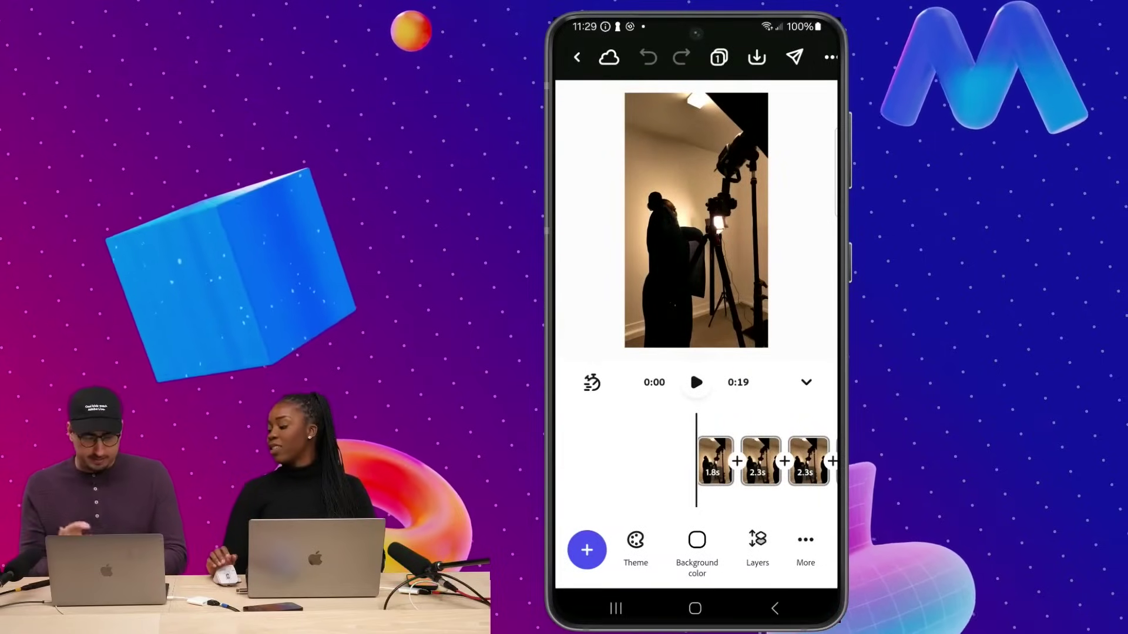
pyautogui.click(737, 461)
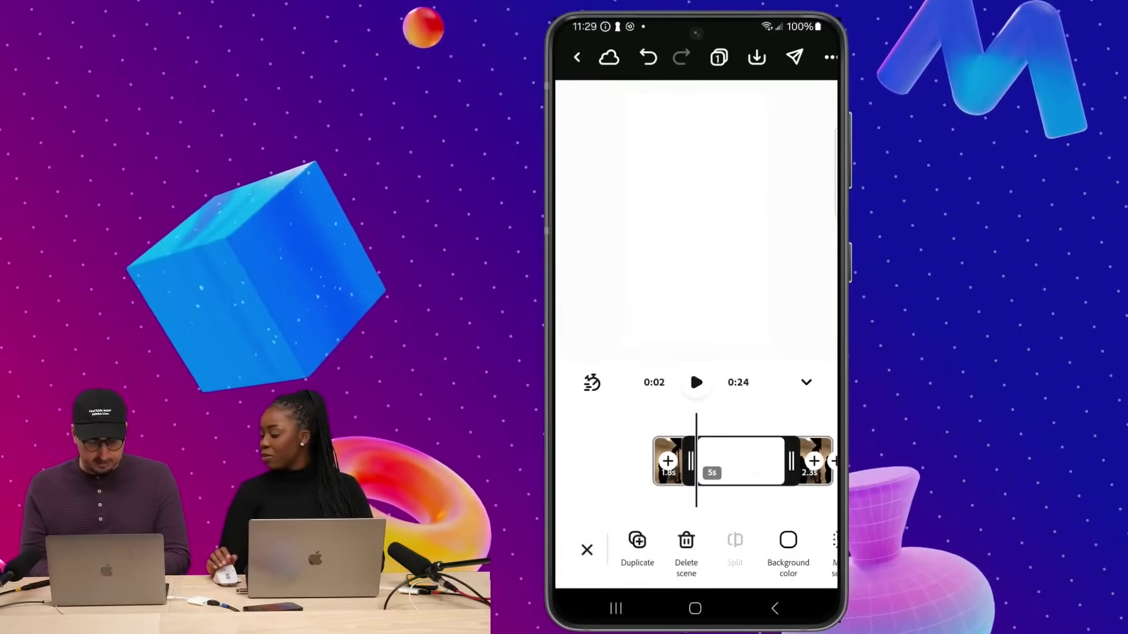
pyautogui.moveTo(741, 461); pyautogui.dragTo(664, 453)
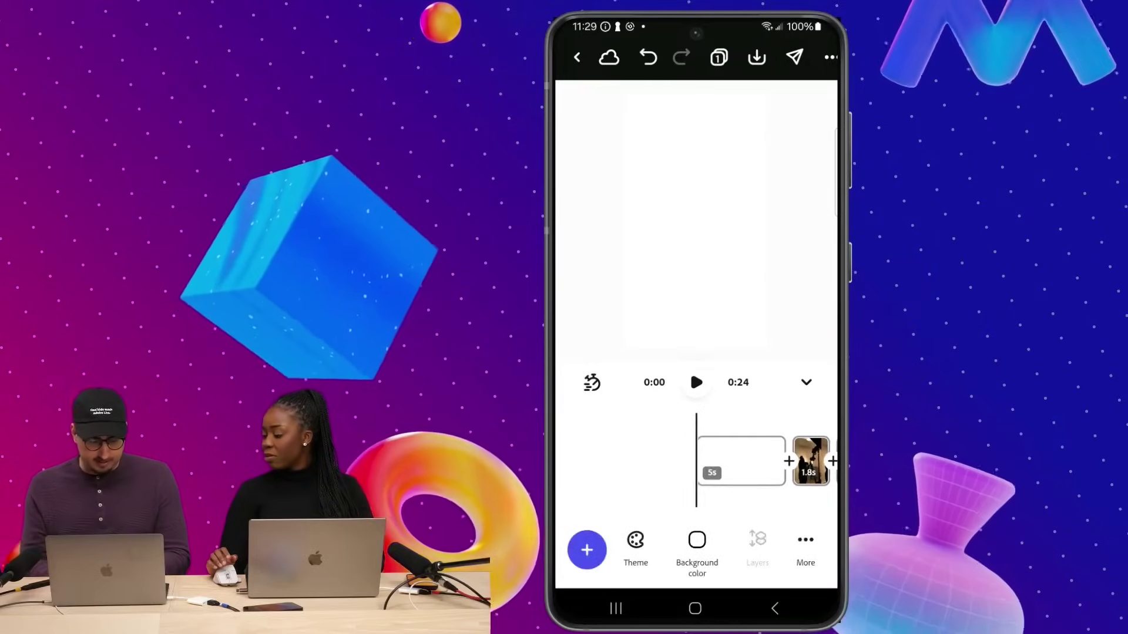
# - Enter the Text to image prompt 'Blue gradient light and dark texture' for the opening scene
pyautogui.click(587, 549)
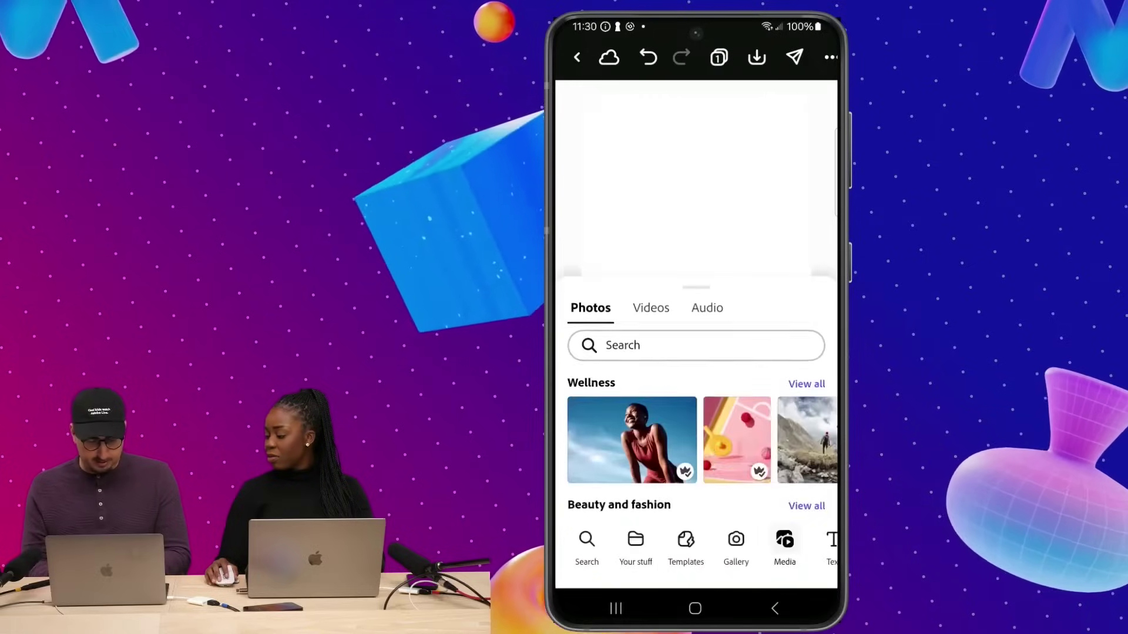
pyautogui.click(766, 458)
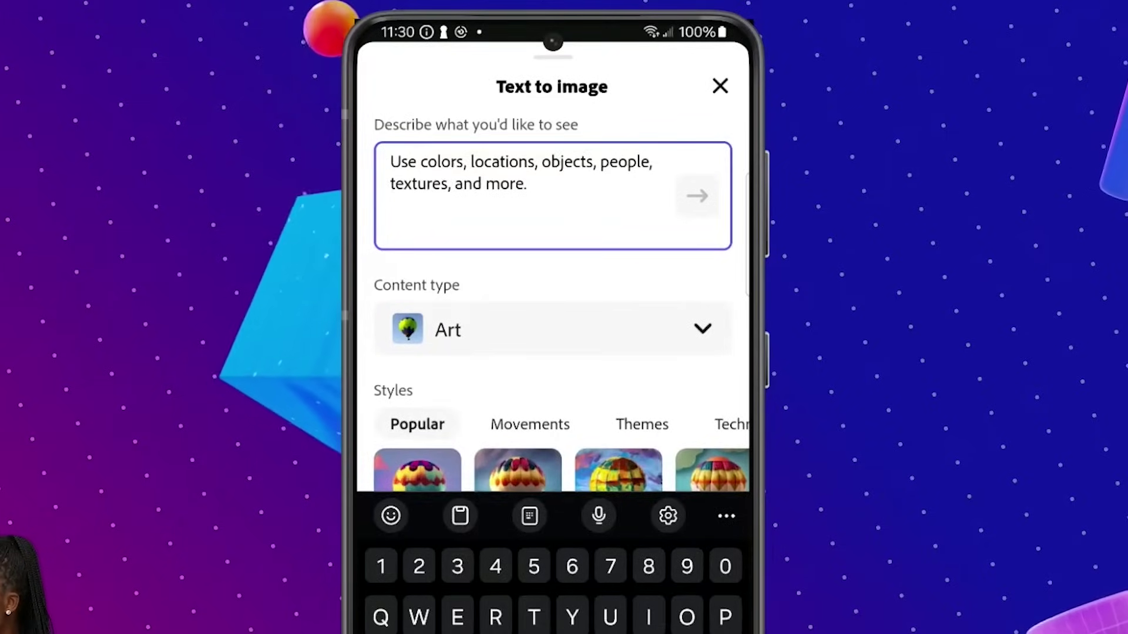
pyautogui.write('Blue')
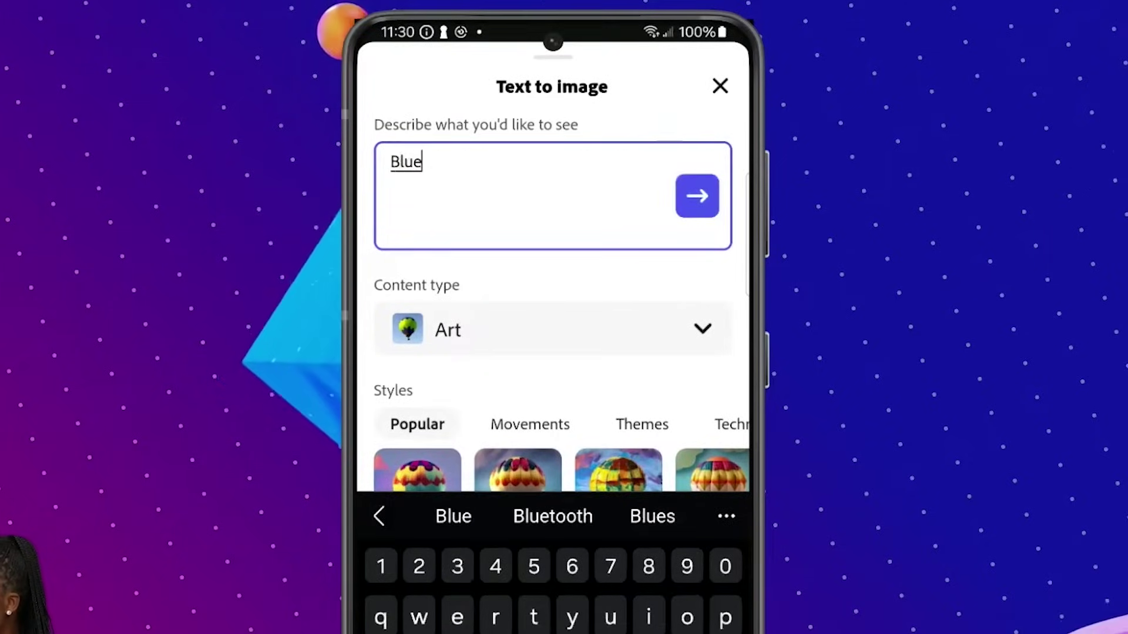
pyautogui.write(' gradient light')
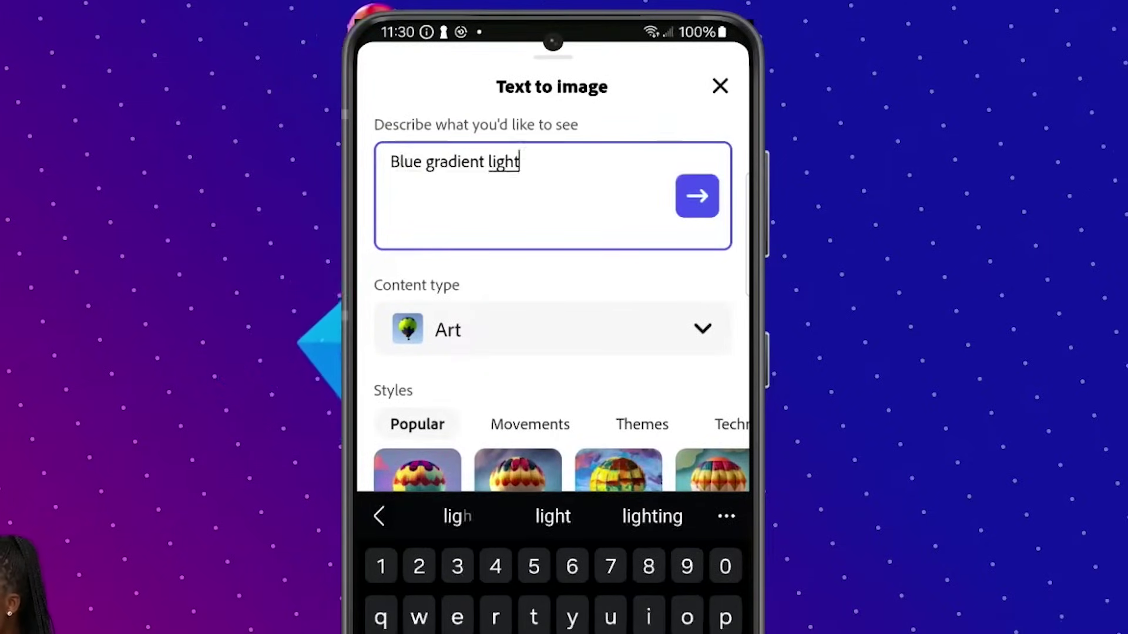
pyautogui.write(' and dark ')
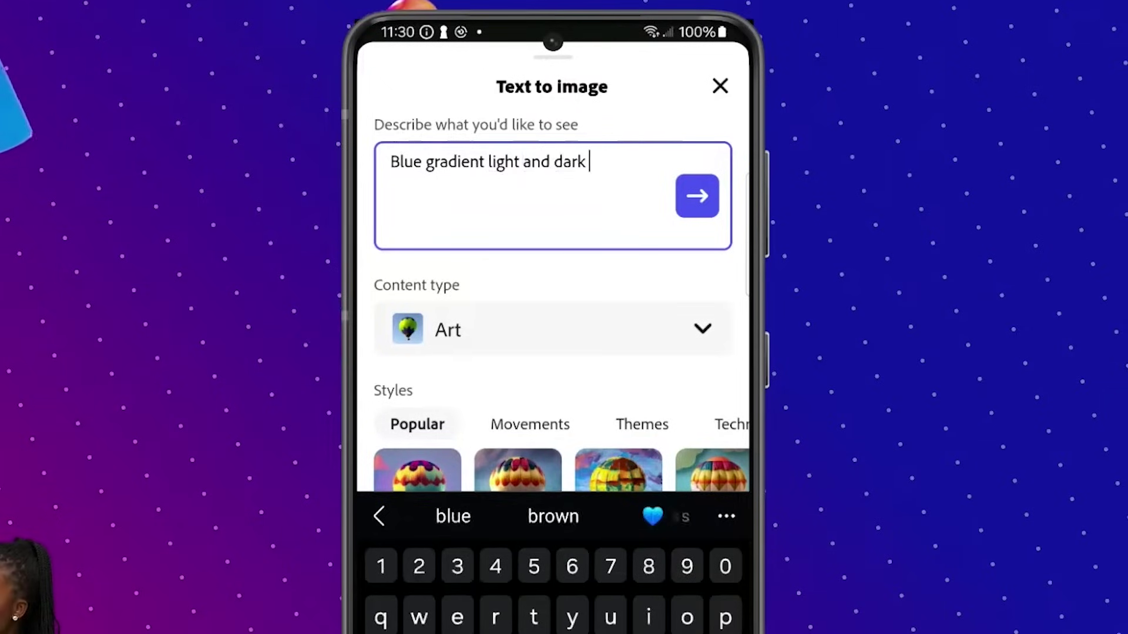
pyautogui.write('texture')
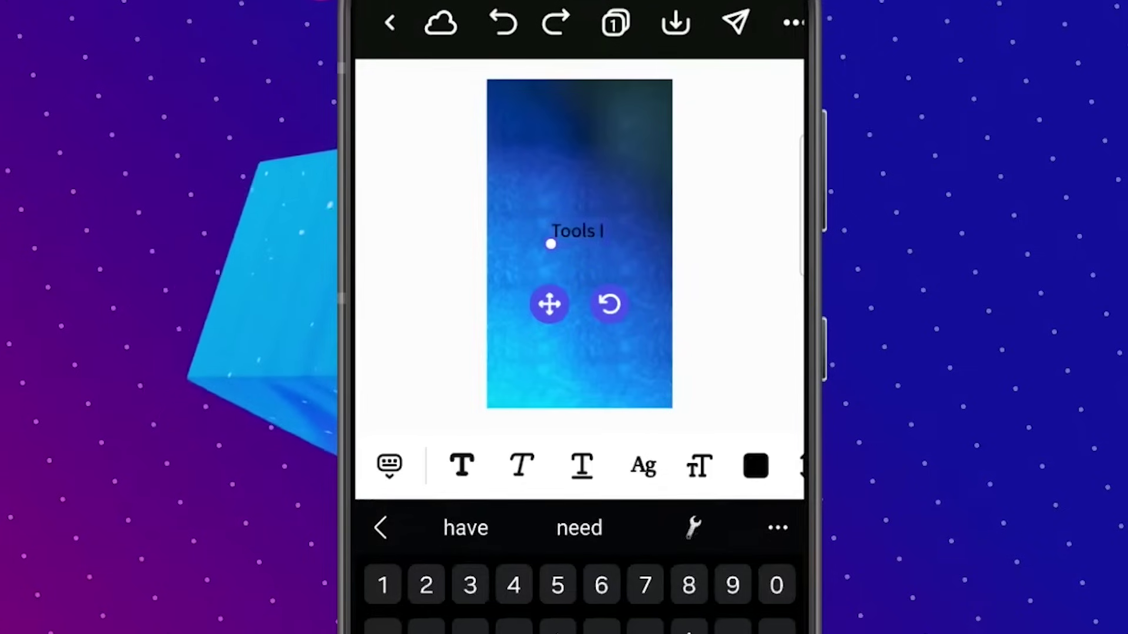
# - Finish the title text with 'Use In' and 'PHOTOSHOP' on a second line
pyautogui.write('Use In')
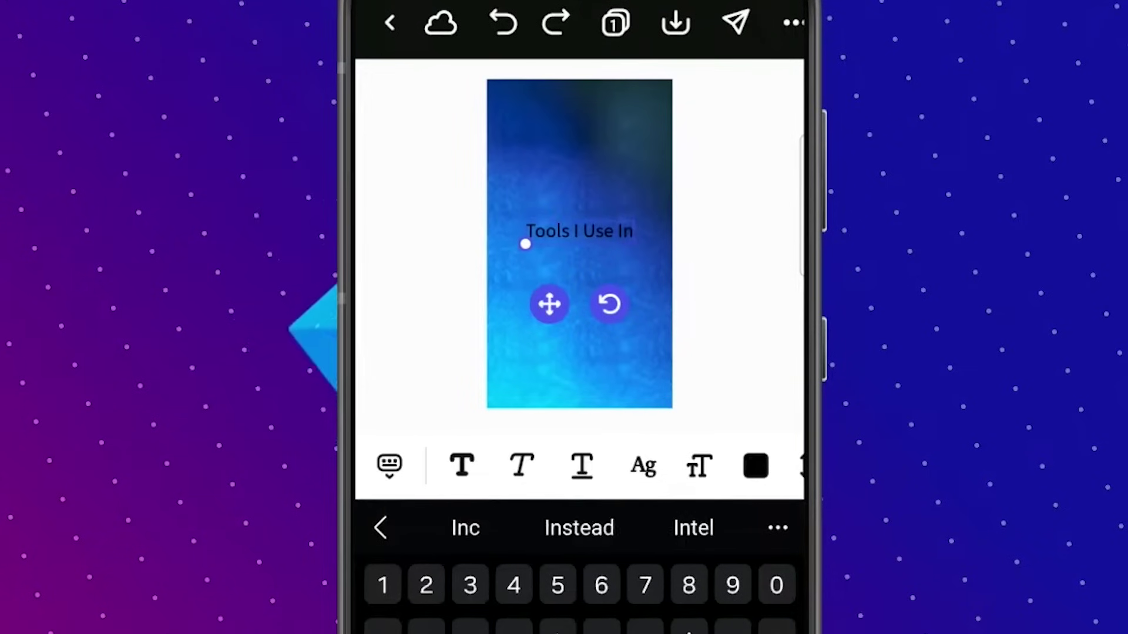
pyautogui.press('Return')
pyautogui.write('PHOTOSHOP')
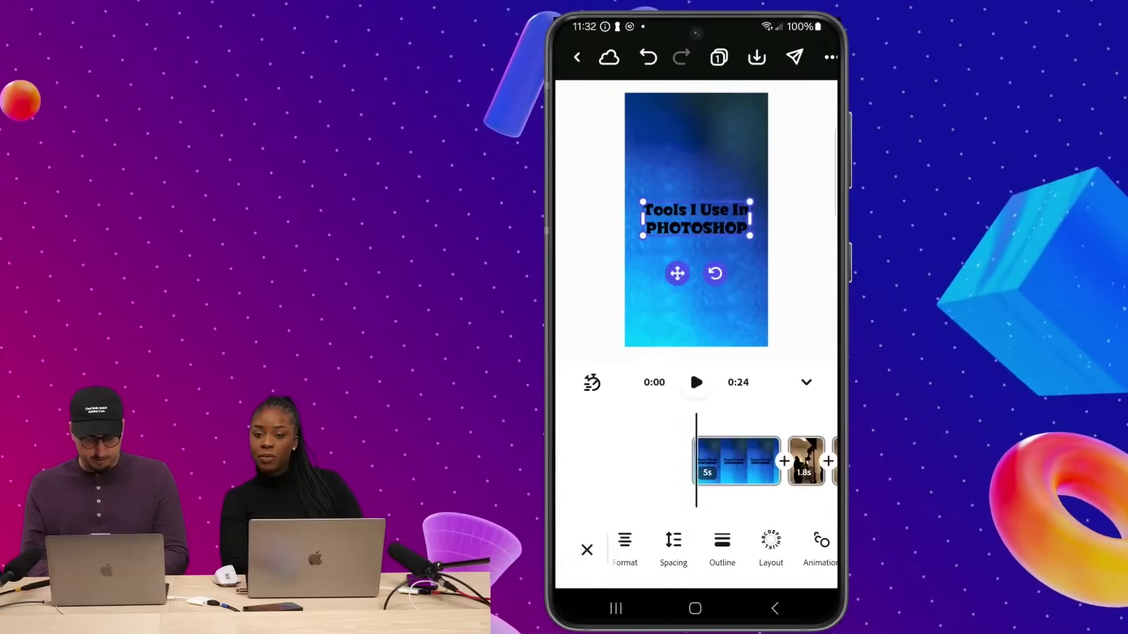
# - Give the title the Dynamic stacked layout, enlarge its box, and make it white
pyautogui.click(707, 546)
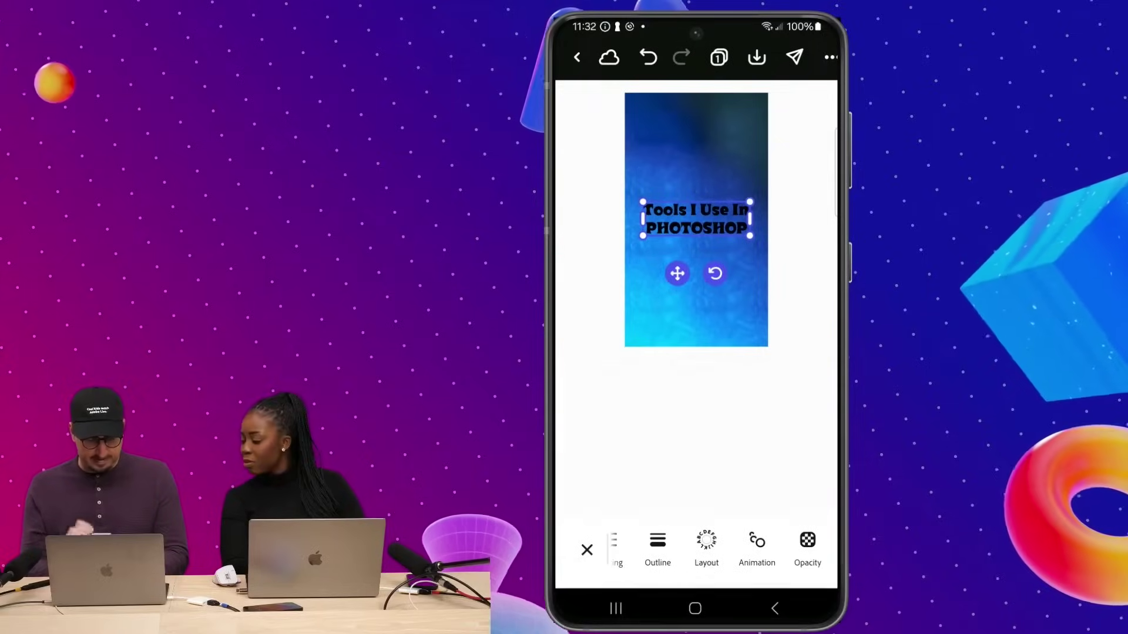
pyautogui.moveTo(718, 360); pyautogui.dragTo(732, 383)
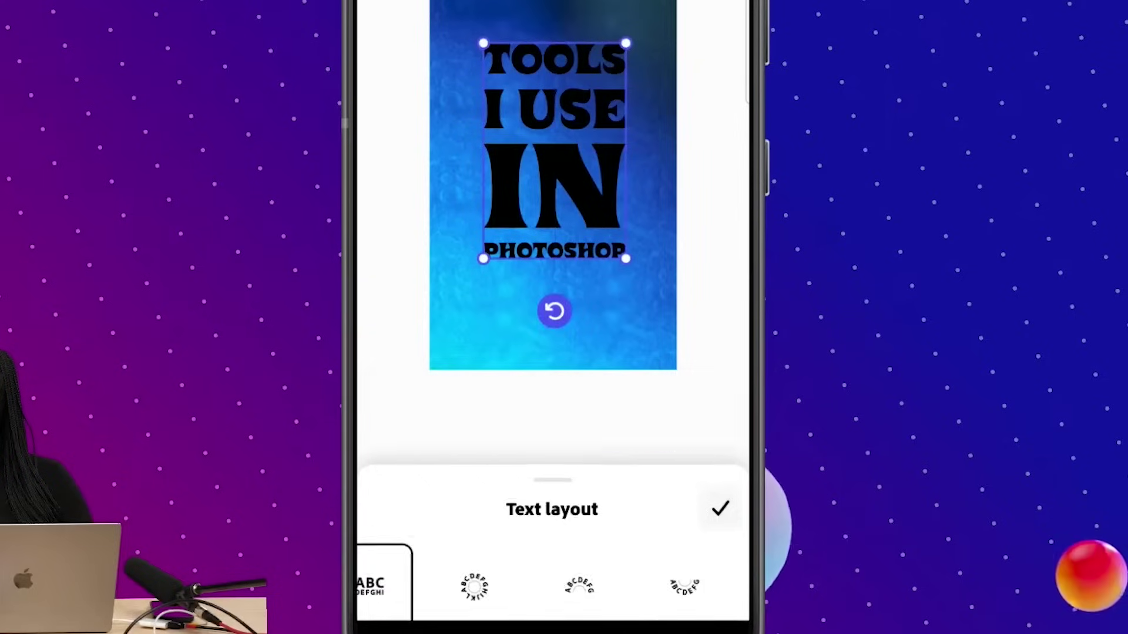
pyautogui.click(817, 453)
pyautogui.moveTo(623, 552); pyautogui.dragTo(769, 552)
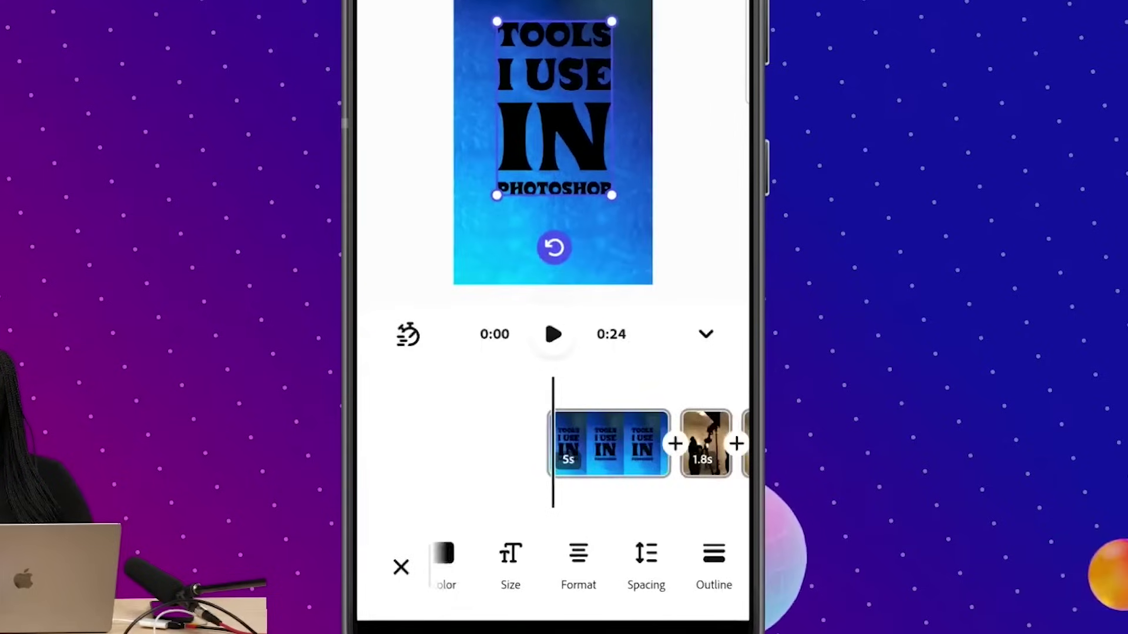
pyautogui.click(605, 555)
pyautogui.click(473, 395)
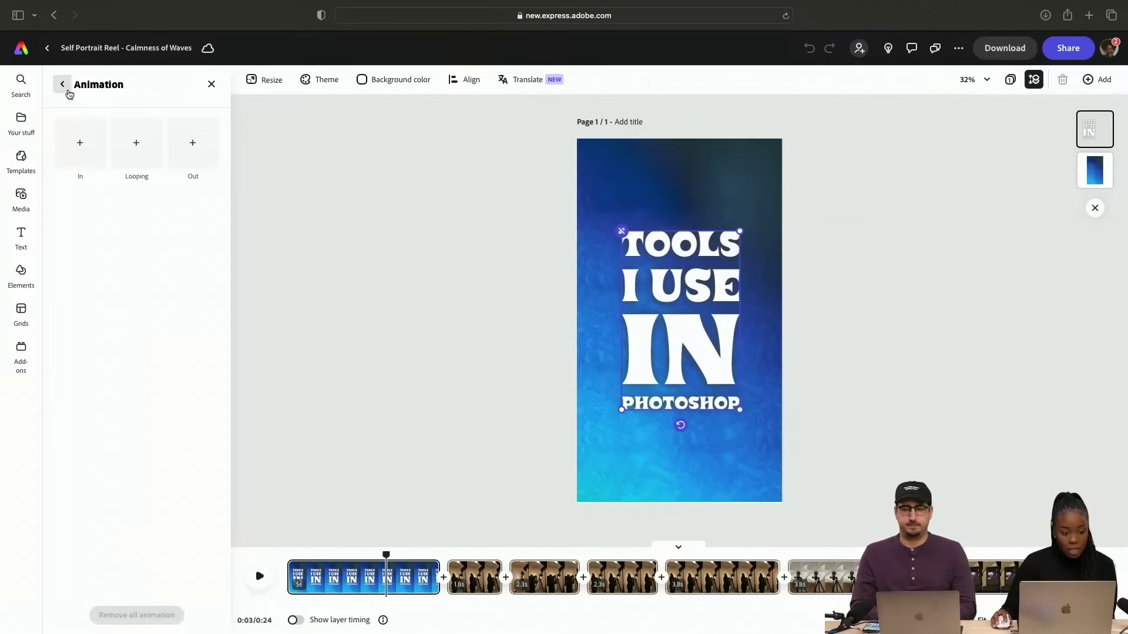
# - Apply an In entrance animation style to the title text
pyautogui.click(64, 87)
pyautogui.scroll(-5, 159, 331)
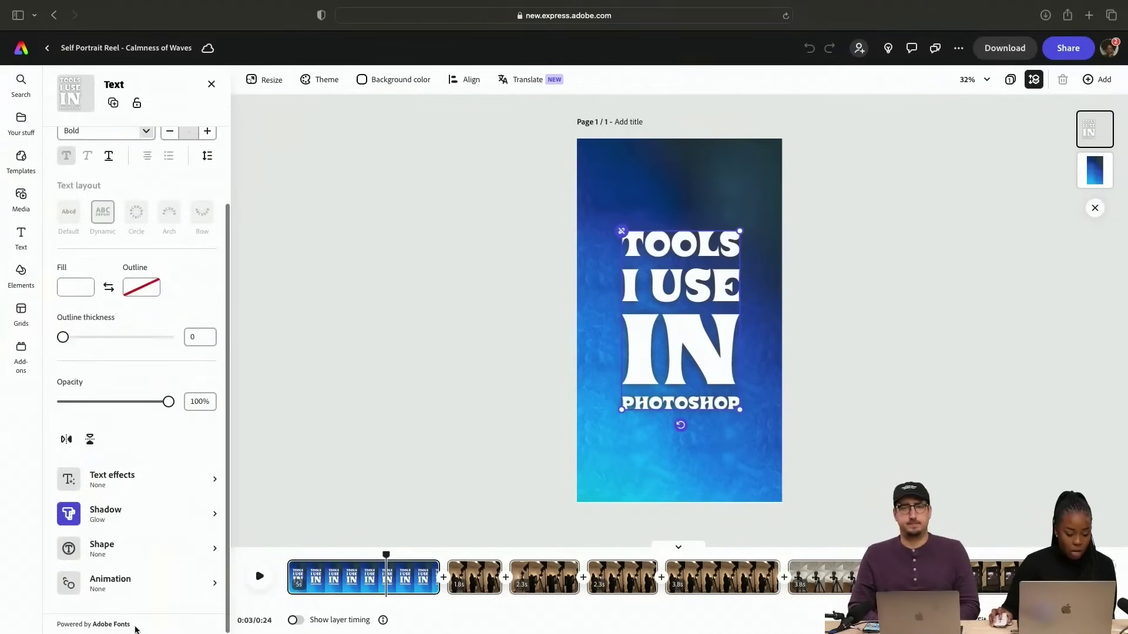
pyautogui.click(111, 580)
pyautogui.click(82, 142)
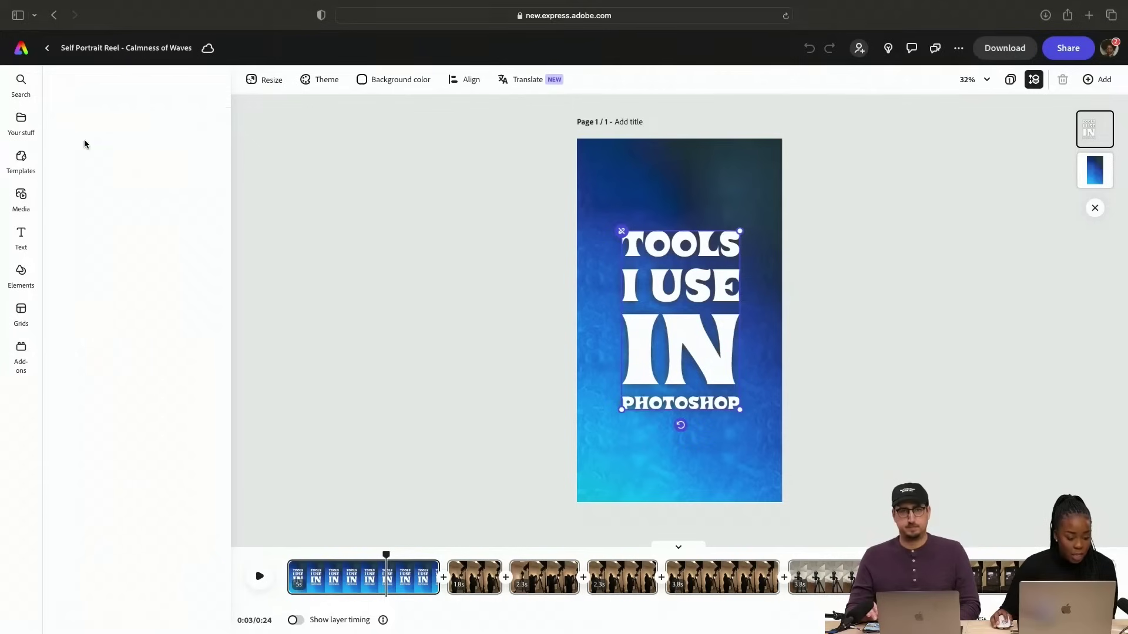
pyautogui.click(96, 141)
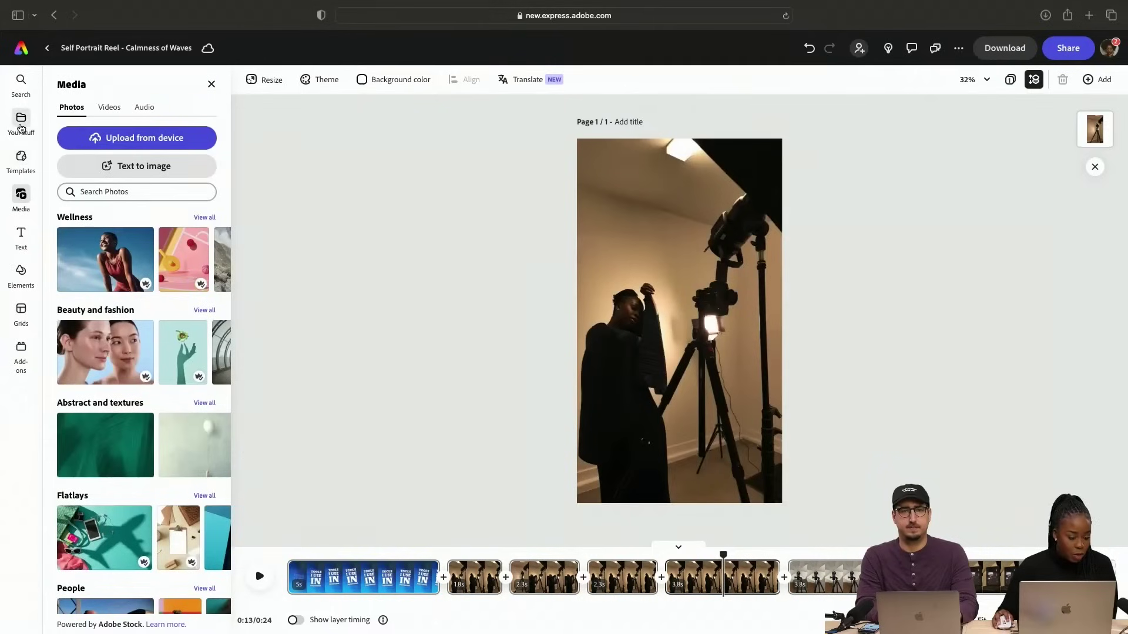
# - Place three My Library portraits, including the Gen Fill version, onto new reel pages
pyautogui.click(21, 123)
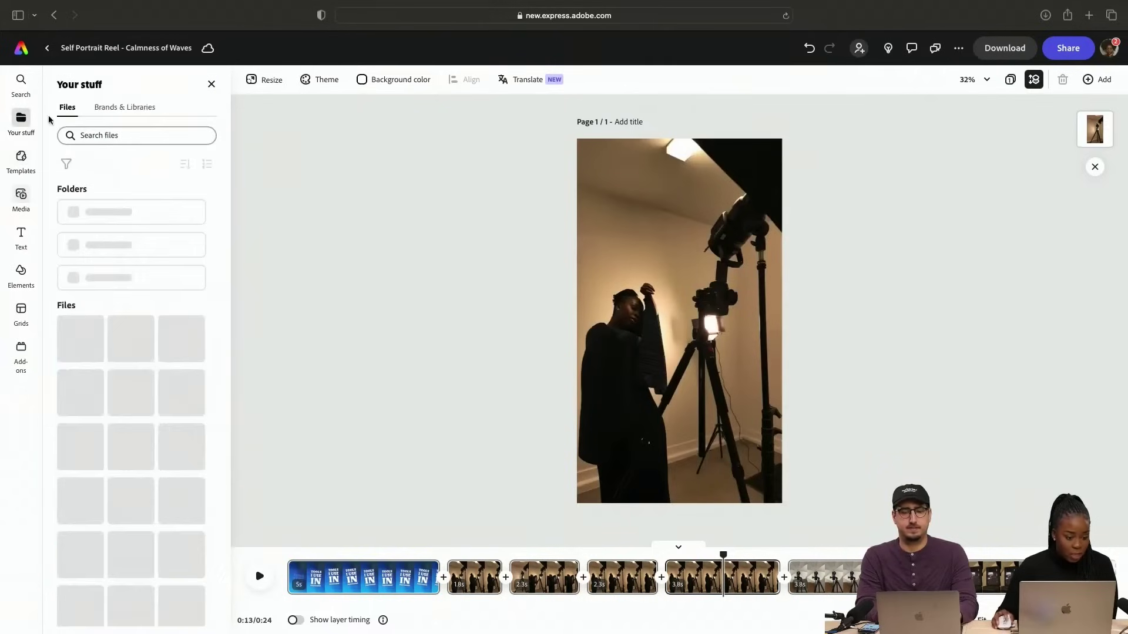
pyautogui.click(118, 107)
pyautogui.scroll(-5, 129, 359)
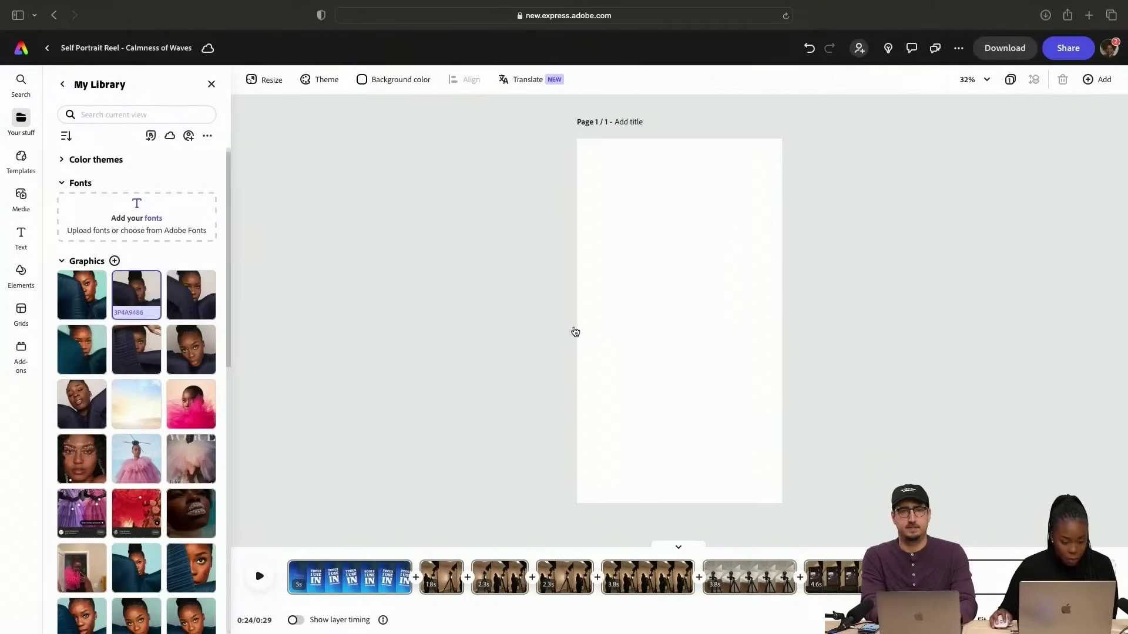
pyautogui.moveTo(575, 333); pyautogui.dragTo(646, 352)
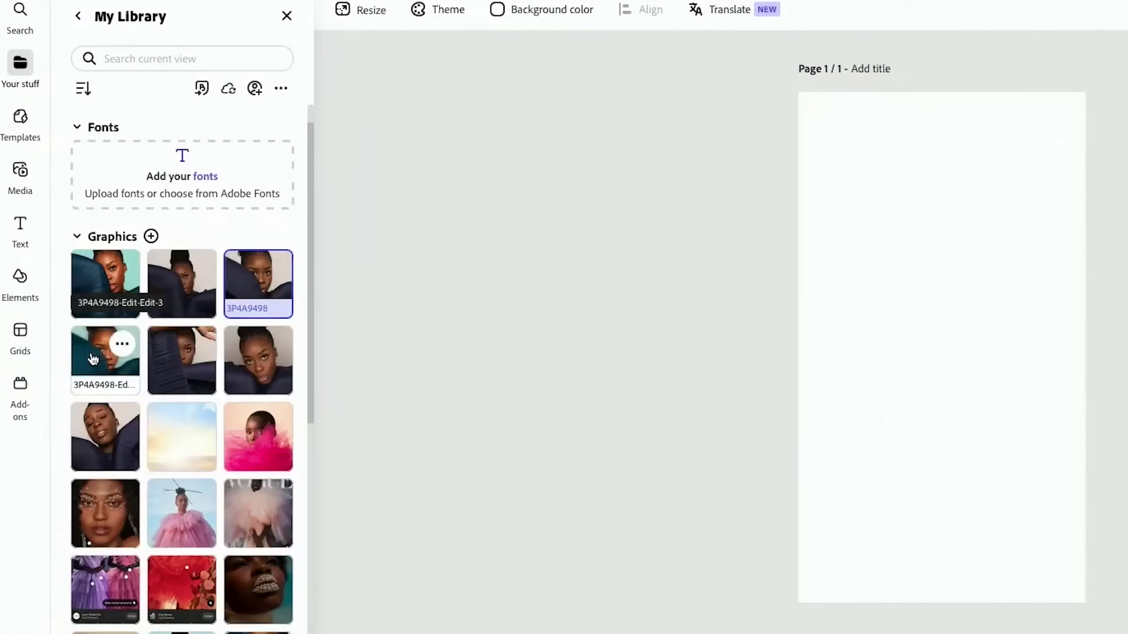
pyautogui.moveTo(91, 331); pyautogui.dragTo(628, 308)
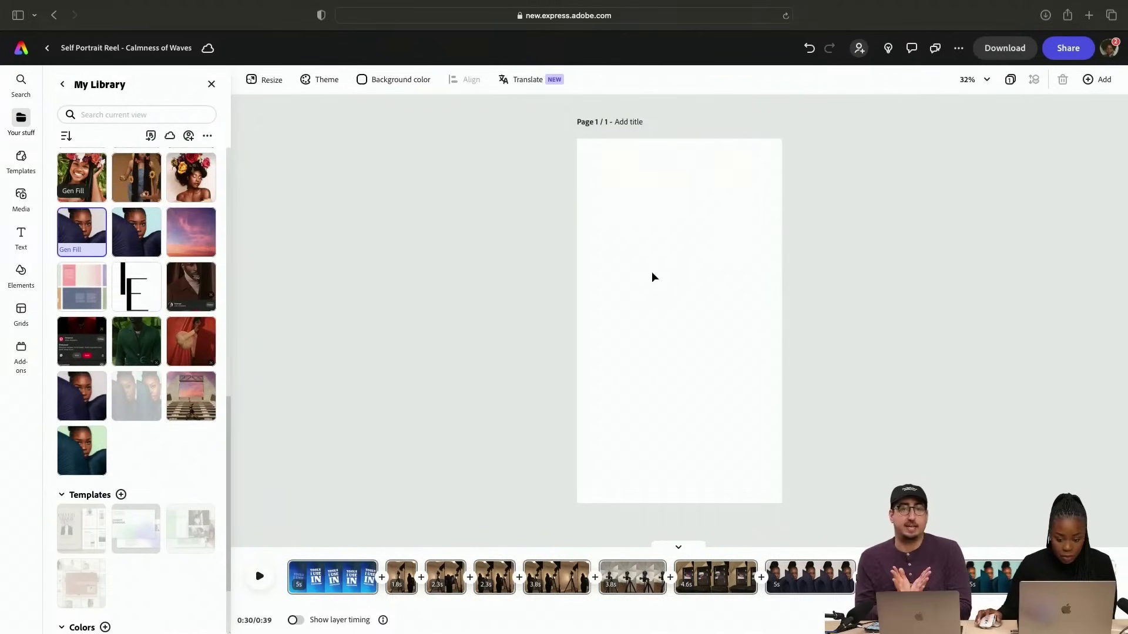
pyautogui.moveTo(94, 235); pyautogui.dragTo(689, 285)
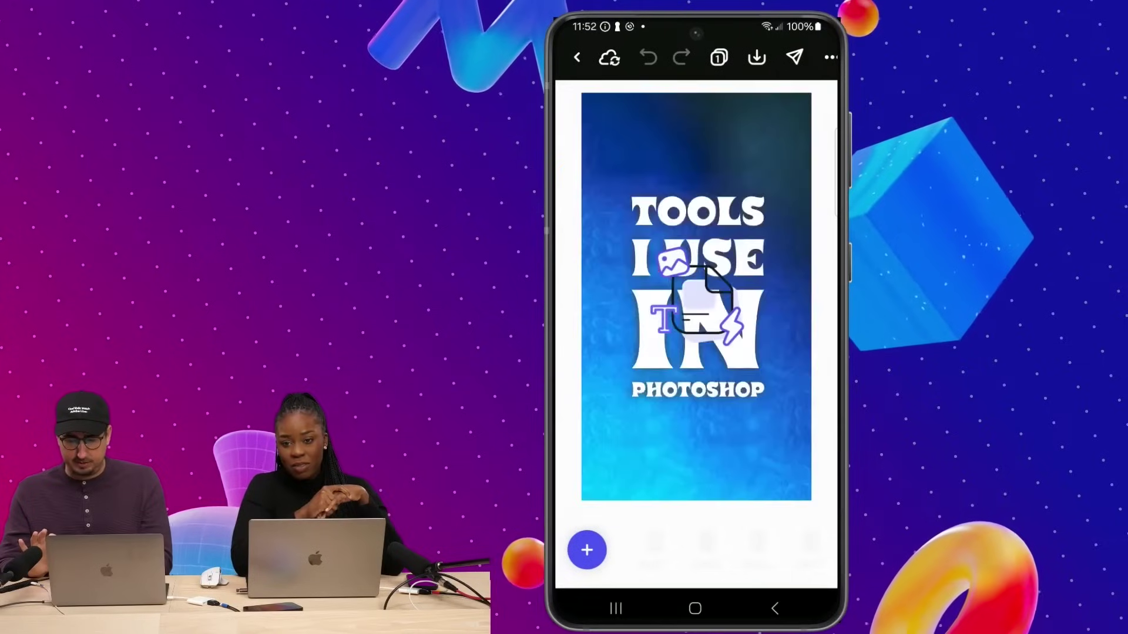
# - Start a scheduled social media post with the 'Tools I Use In Photoshop' reel attached
pyautogui.click(794, 57)
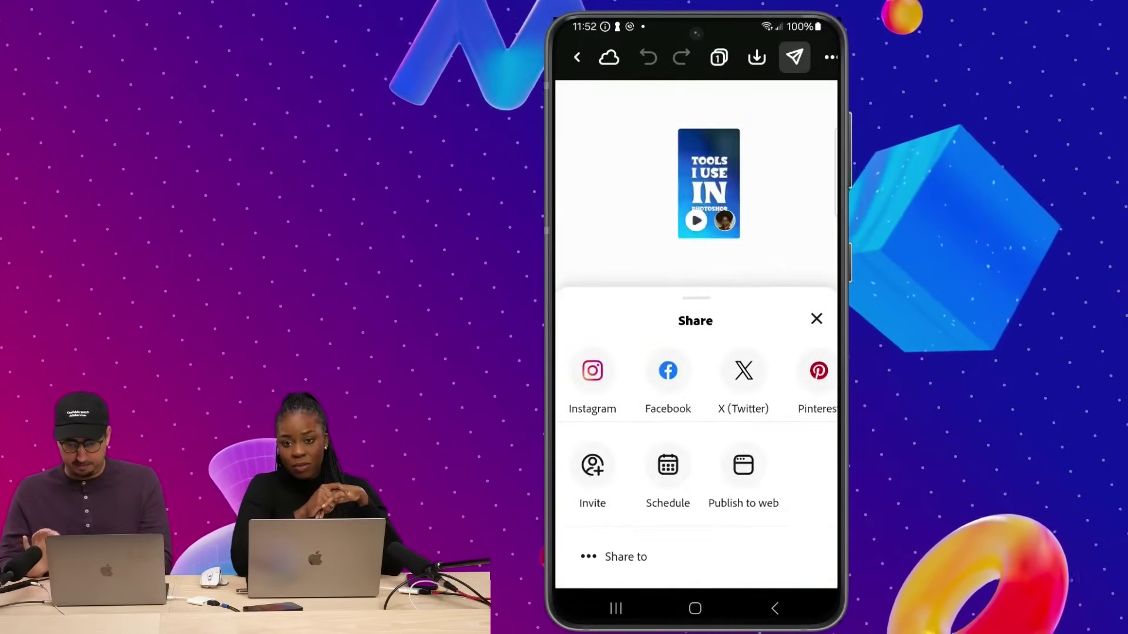
pyautogui.click(668, 466)
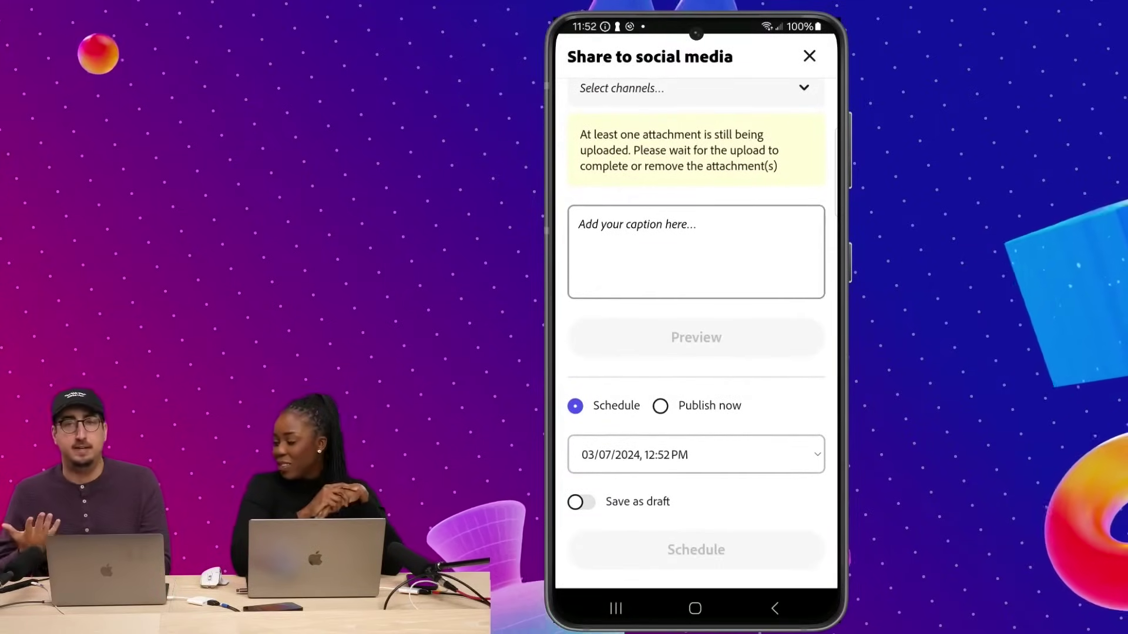
pyautogui.scroll(2, 696, 294)
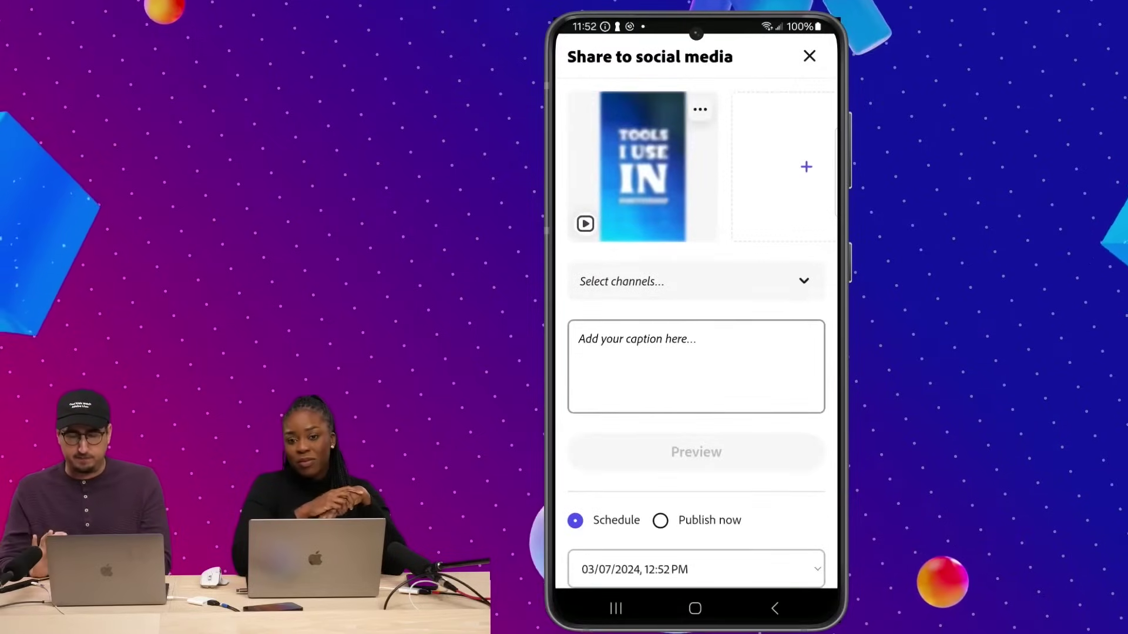